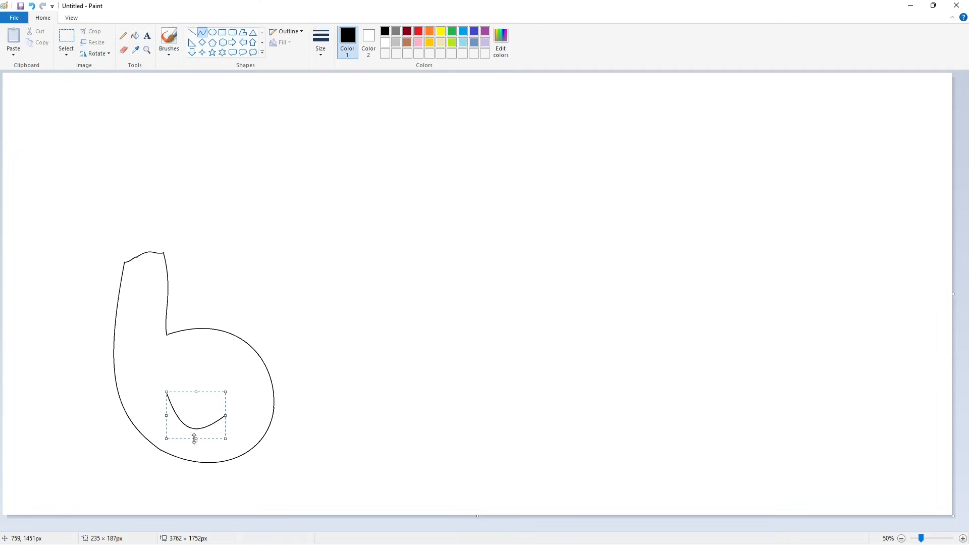
- Undo the last curve and outline the round hole inside the b's bowl with connected curves
key("ctrl+z")
mouse_move(192, 364)
left_mouse_down()
mouse_move(189, 404)
mouse_move(169, 368)
mouse_move(156, 403)
mouse_move(226, 411)
mouse_move(194, 430)
mouse_move(223, 379)
mouse_move(231, 397)
mouse_move(192, 366)
mouse_move(204, 357)
left_mouse_up()
left_click(201, 431)
left_click(273, 428)
left_click(232, 397)
left_click(214, 372)
left_click(280, 374)
left_click(135, 36)
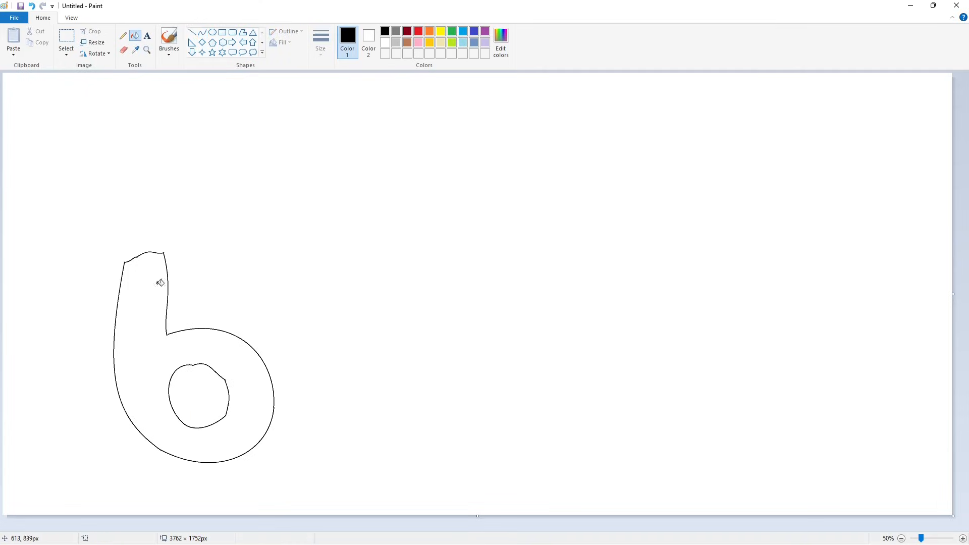
left_click(160, 283)
key("ctrl+z")
- Close the outline gap where the b's stem meets its bowl with a short line and fill the letter black
scroll(558, 394, "up", 1)
scroll(558, 394, "down", 4)
left_click(192, 31)
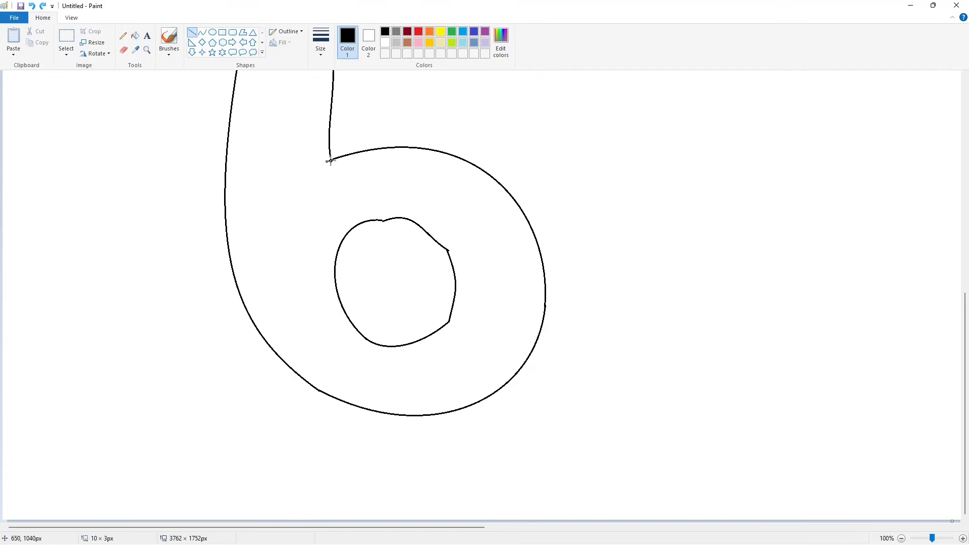
left_click(135, 35)
left_click(293, 160)
- Trim the upper-right tip of the b's stem and the top edge of its hole with white lines
scroll(292, 159, "up", 3)
left_click(192, 32)
left_click(321, 42)
left_click(338, 111)
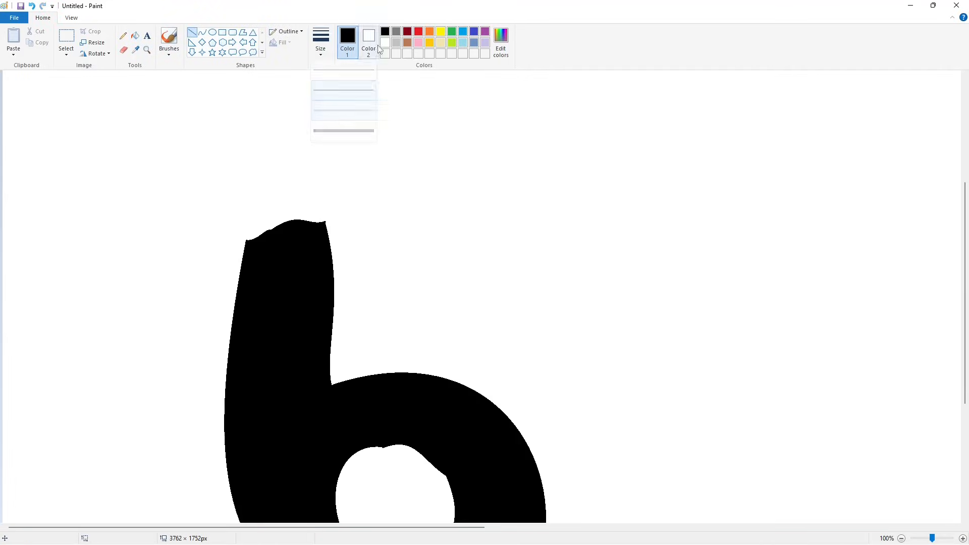
left_click(385, 43)
left_click_drag(310, 211, 338, 232)
scroll(425, 214, "down", 3)
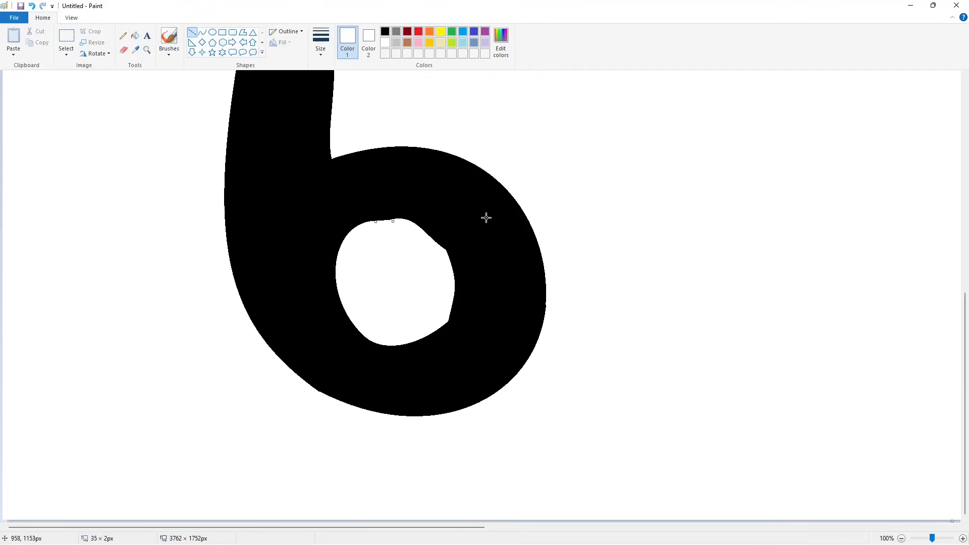
- Smooth the two corners on the right side of the b's hole with short black lines
left_click(385, 32)
left_click_drag(433, 340, 462, 294)
key("ctrl+z")
left_click_drag(439, 241, 455, 262)
left_click(485, 262)
scroll(485, 265, "up", 1)
scroll(486, 266, "down", 1)
left_click_drag(450, 326, 454, 307)
- Trim the corners on the right and lower-left outer edges of the b's bowl with white lines
left_click(385, 43)
left_click_drag(550, 291, 547, 327)
scroll(569, 322, "up", 1)
scroll(569, 322, "down", 1)
left_click_drag(305, 382, 340, 405)
scroll(589, 425, "down", 1)
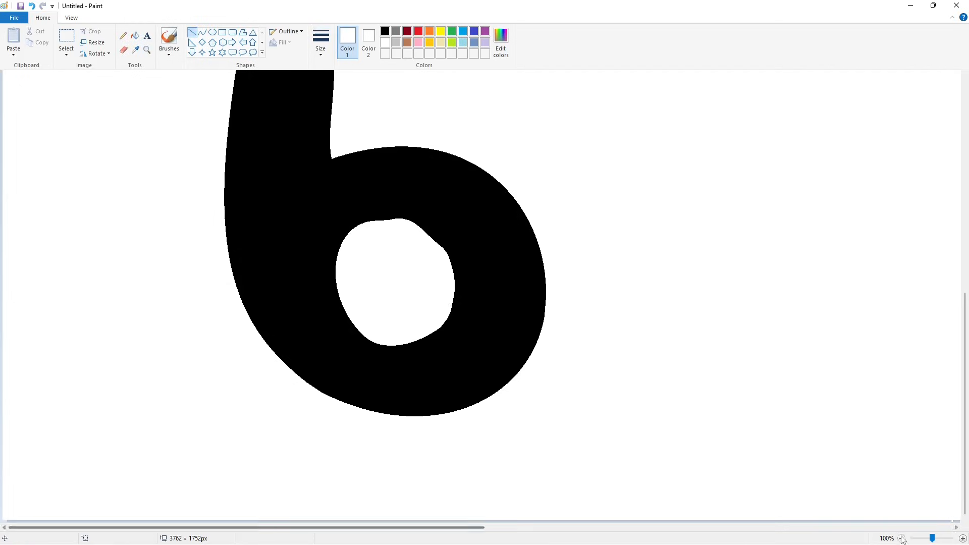
- Outline a tall, rounded l to the right of the b with black curves and fill it black
left_click(203, 32)
left_click(386, 32)
left_click(321, 45)
left_click(330, 95)
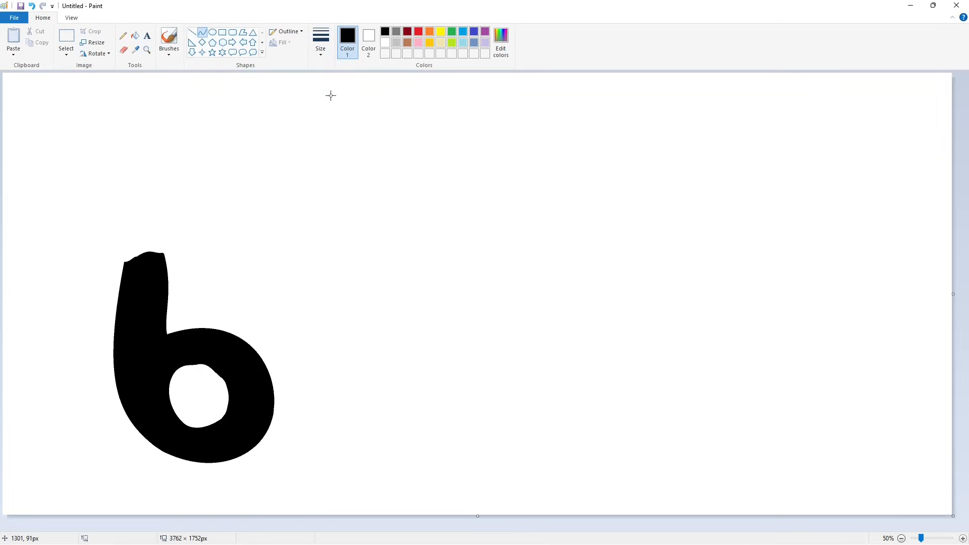
left_click_drag(282, 247, 280, 215)
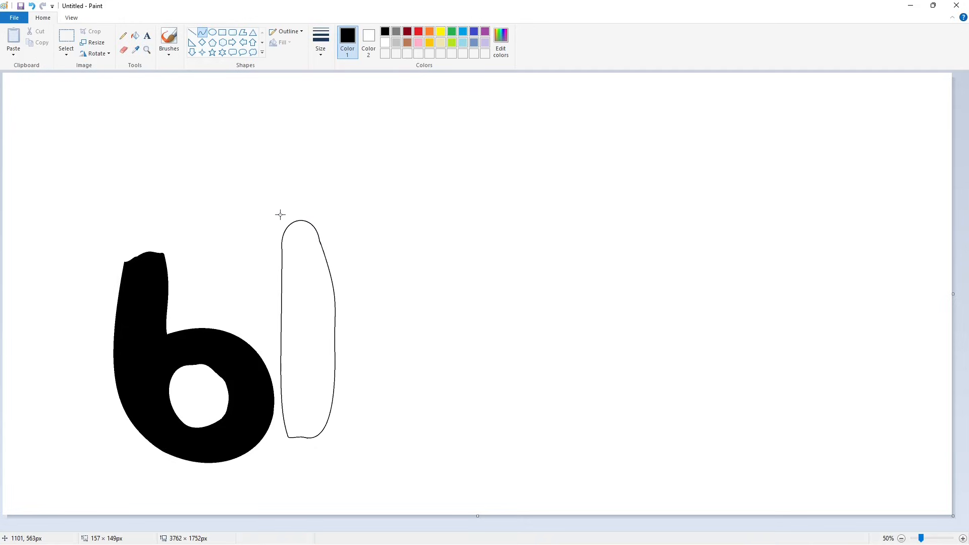
left_click(268, 130)
left_click(135, 36)
left_click(307, 303)
- Smooth the kink on the l's upper-right edge with a short black line
left_click(964, 538)
left_click_drag(965, 218, 965, 384)
left_click_drag(452, 529, 537, 528)
left_click(385, 42)
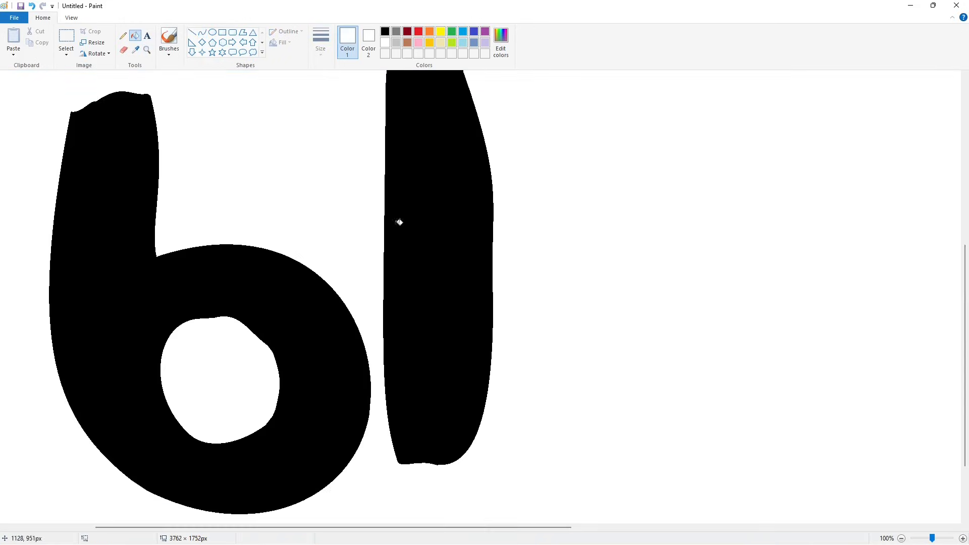
left_click(191, 32)
scroll(509, 468, "up", 5)
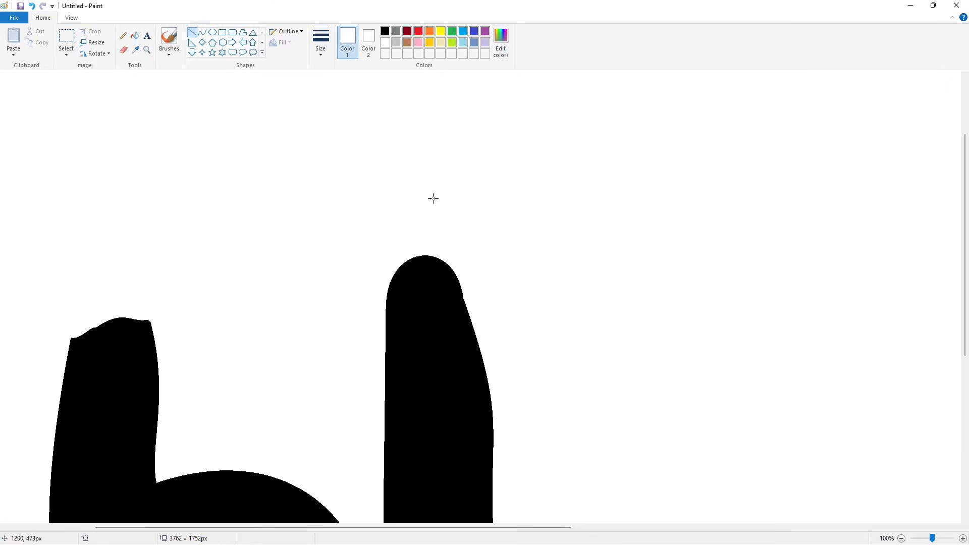
left_click(385, 31)
left_click_drag(461, 279, 472, 325)
left_click(531, 324)
scroll(534, 331, "down", 6)
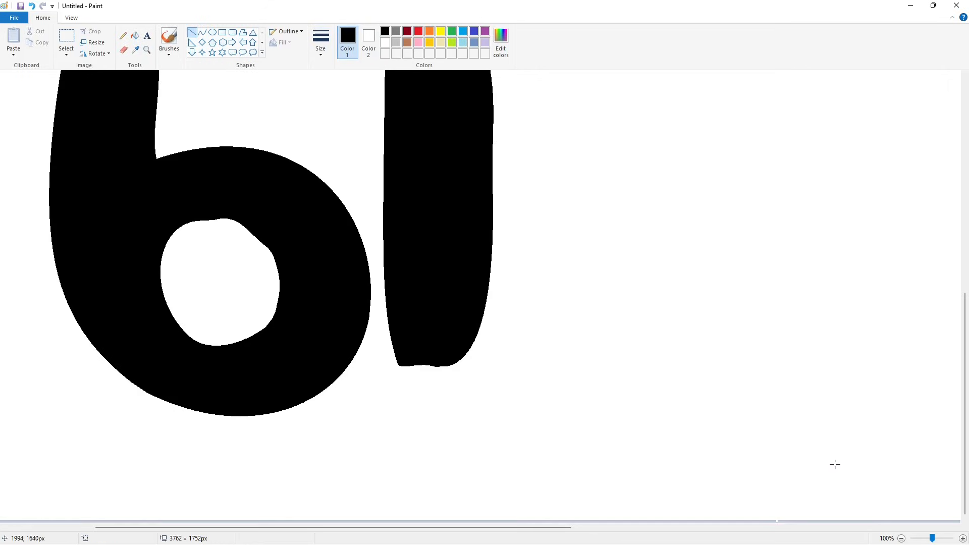
- Draw the left side of an o's outer outline to the right of the l with a curve
left_click(901, 538)
left_click(202, 32)
left_click_drag(392, 324, 363, 440)
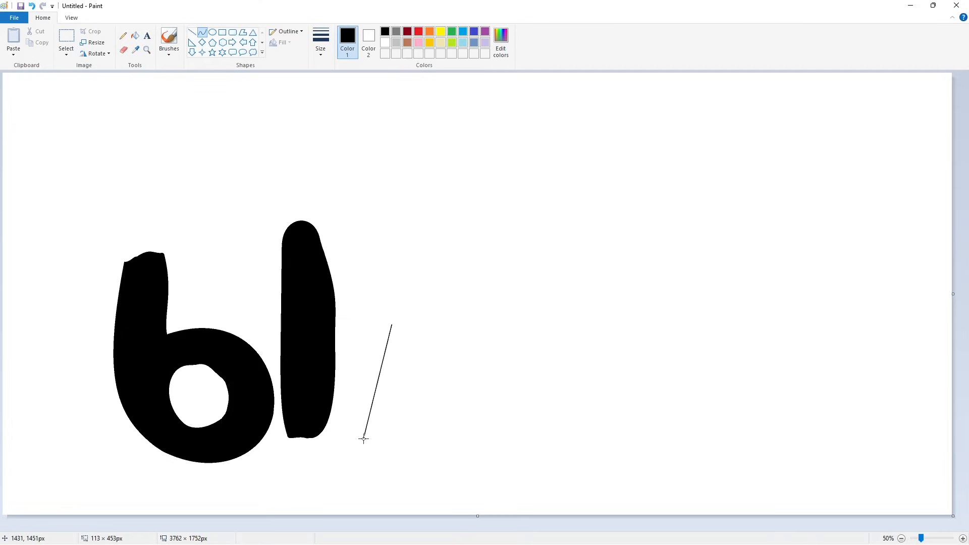
left_click_drag(386, 391, 329, 385)
left_click(328, 386)
left_click(362, 446)
left_click(394, 459)
- Complete the o's outer outline with curves along its bottom, right side and top
left_click_drag(364, 441, 453, 340)
left_click(438, 449)
left_click(471, 439)
left_click_drag(462, 391, 500, 364)
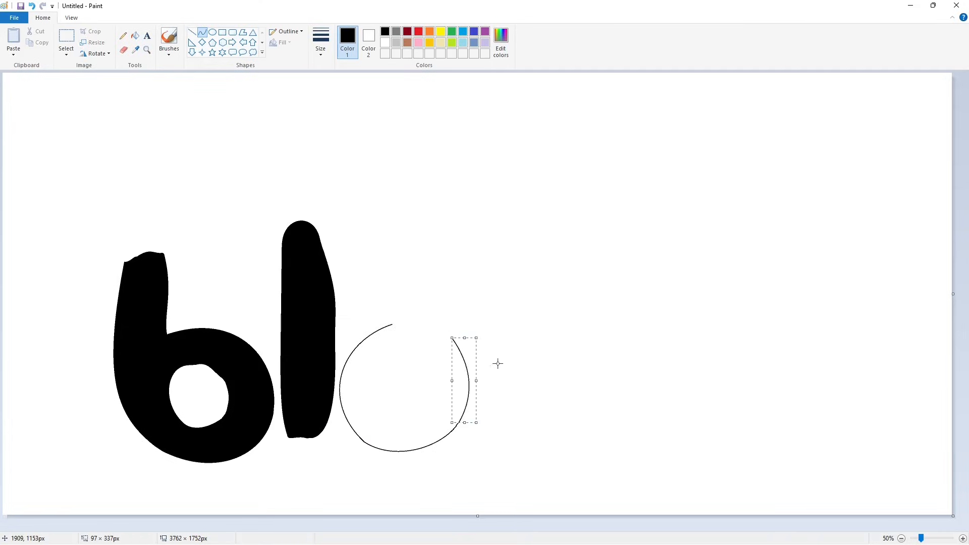
left_click(443, 330)
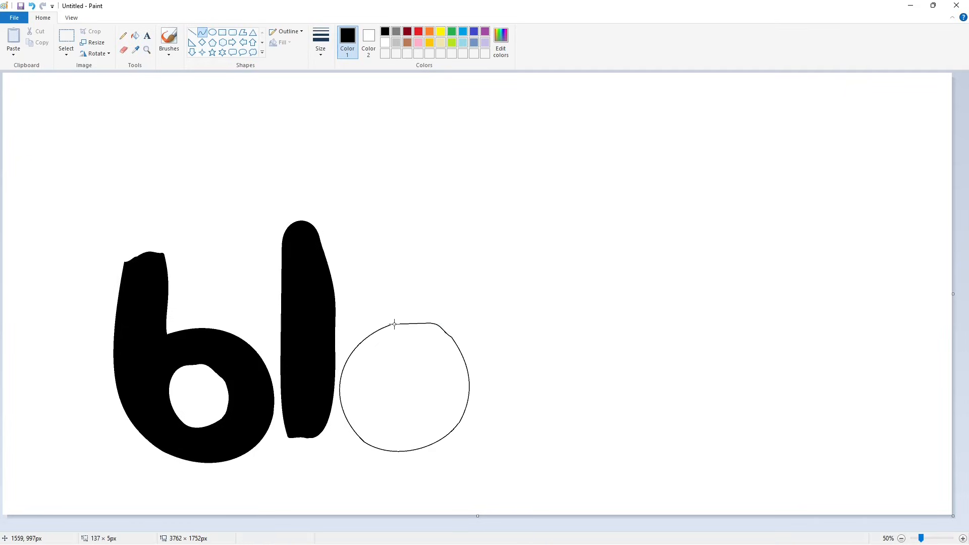
left_click_drag(394, 325, 411, 319)
- Draw the left, top and right curves of the hole inside the o
left_click_drag(397, 359, 410, 417)
left_click(381, 377)
left_click(384, 418)
left_click(417, 357)
mouse_move(396, 360)
left_mouse_down()
mouse_move(440, 398)
mouse_move(427, 344)
left_mouse_up()
left_click(448, 362)
left_click(492, 365)
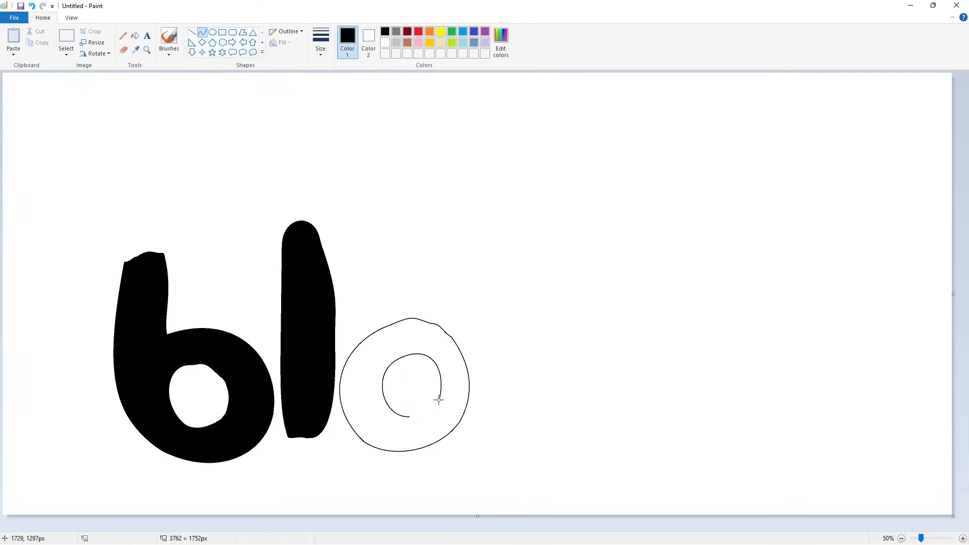
- Close the lower-right part of the o's hole with curves and fill the ring black
left_click_drag(440, 400, 410, 417)
left_click(437, 410)
left_click(429, 408)
left_click(504, 407)
left_click(415, 417)
left_click(418, 417)
left_click(476, 409)
left_click(135, 36)
left_click(374, 349)
- Trim the corners along the o's upper-right, lower-right and lower-left outer edges with white lines
left_click(964, 539)
left_click_drag(443, 527, 625, 528)
scroll(625, 482, "down", 1)
left_click(192, 33)
left_click(320, 43)
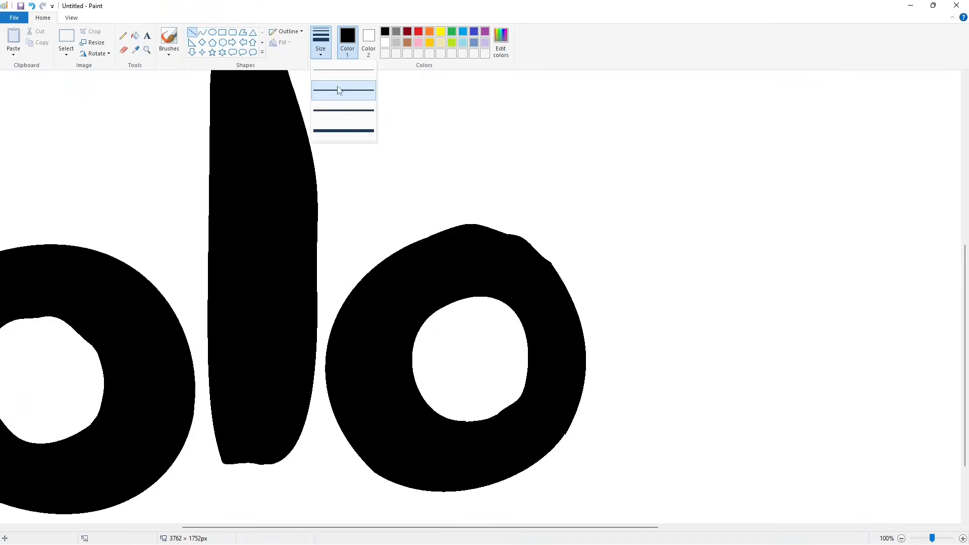
left_click(340, 91)
left_click(385, 43)
left_click_drag(544, 258, 554, 269)
scroll(620, 270, "down", 2)
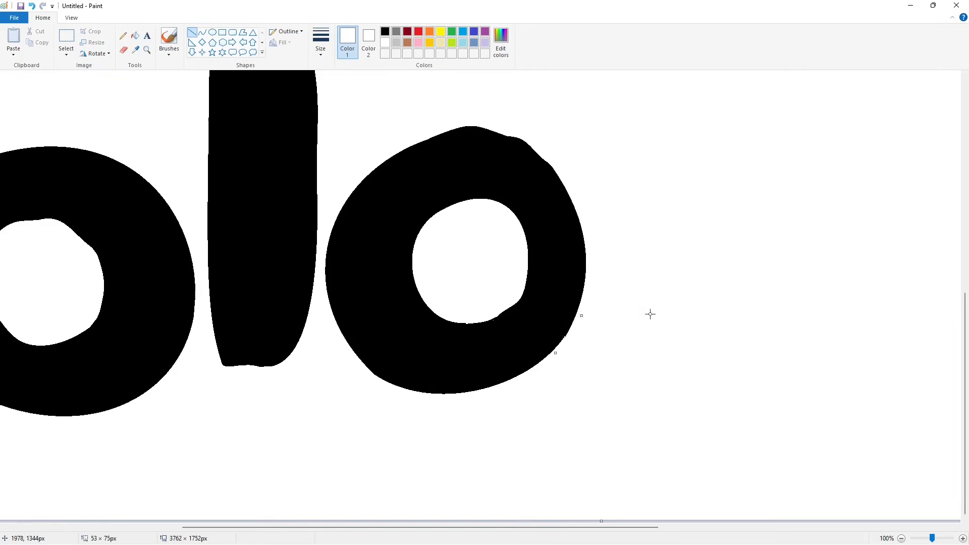
left_click_drag(352, 360, 392, 389)
- Smooth the lower-right corner of the o's hole with a short black line
left_click(386, 31)
left_click_drag(483, 323, 513, 310)
left_click(902, 538)
- Paste a copy of the o above the b using transparent selection and fill its leftover l sliver with white
left_click(66, 36)
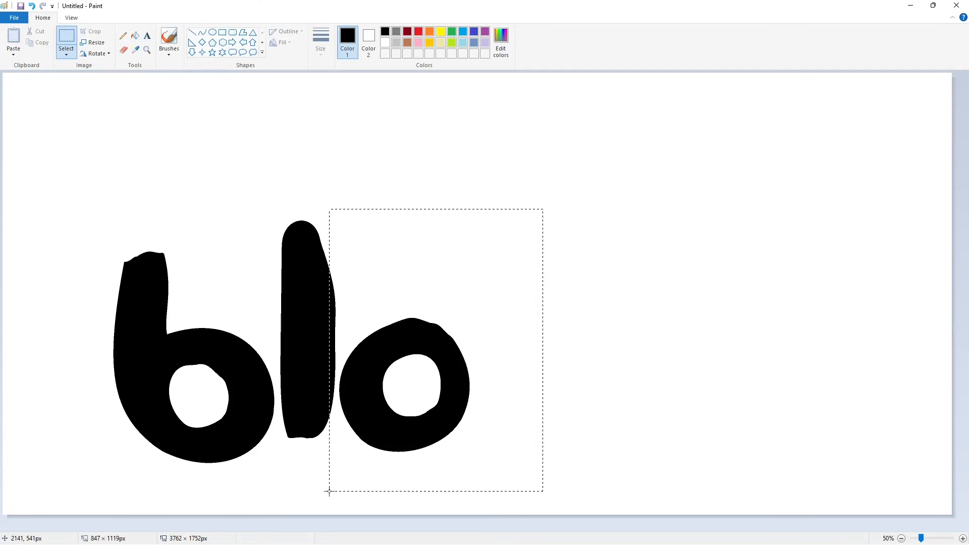
left_click_drag(329, 491, 329, 491)
key("ctrl+c")
key("ctrl+v")
left_click(66, 51)
left_click(101, 145)
left_click_drag(107, 243, 116, 146)
left_click(135, 36)
left_click(385, 43)
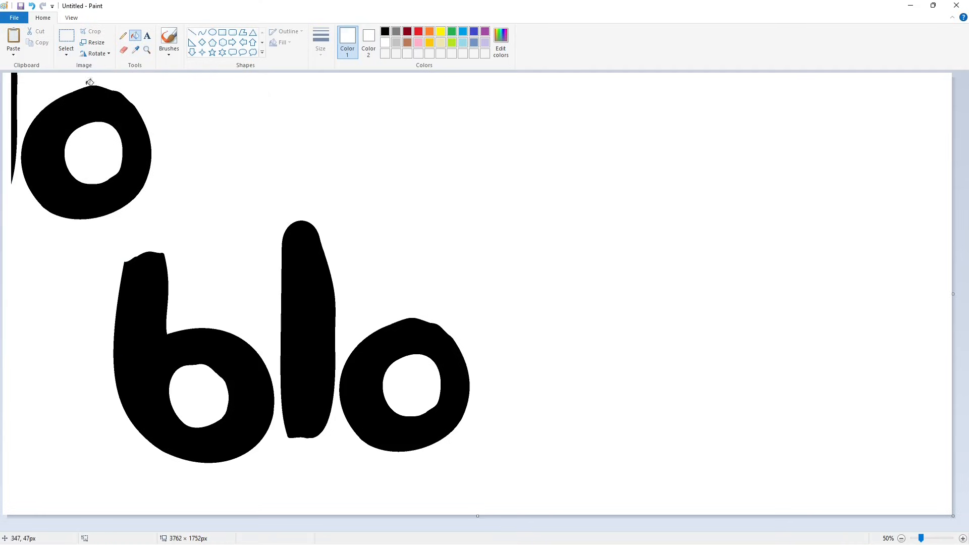
- Copy the cleaned o above the b and place the duplicate right of the first o, slightly higher
left_click(66, 36)
left_click_drag(210, 243, 2, 72)
key("ctrl+c")
key("ctrl+v")
left_click_drag(95, 139, 547, 337)
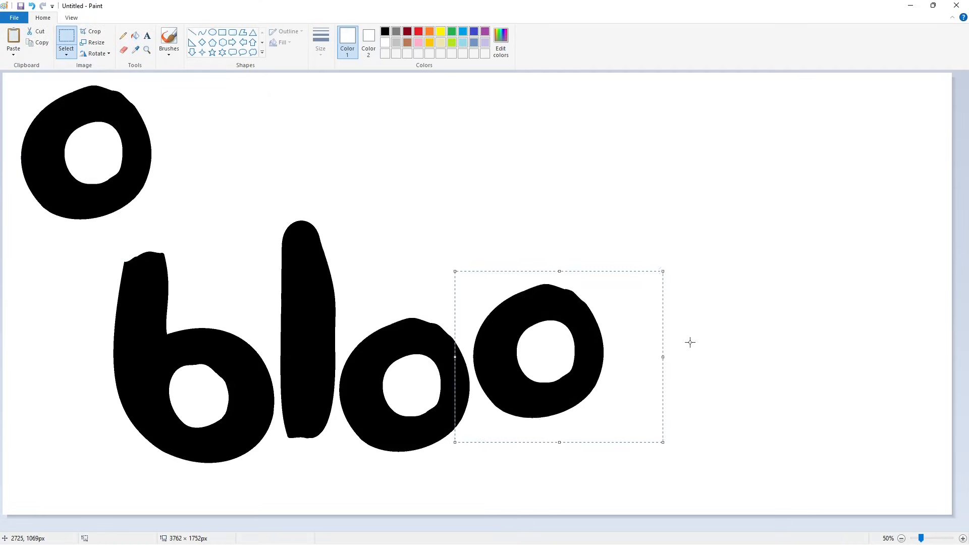
- Nudge the second o slightly left and down, and deselect it
key("Down")
key("Down")
key("Left")
key("Left")
key("Left")
key("Left")
key("Down")
key("Down")
left_click(759, 339)
- Draw the left outer arch of an m to the right of the second o with a thin black curve
left_click(202, 32)
left_click(386, 31)
left_click(323, 52)
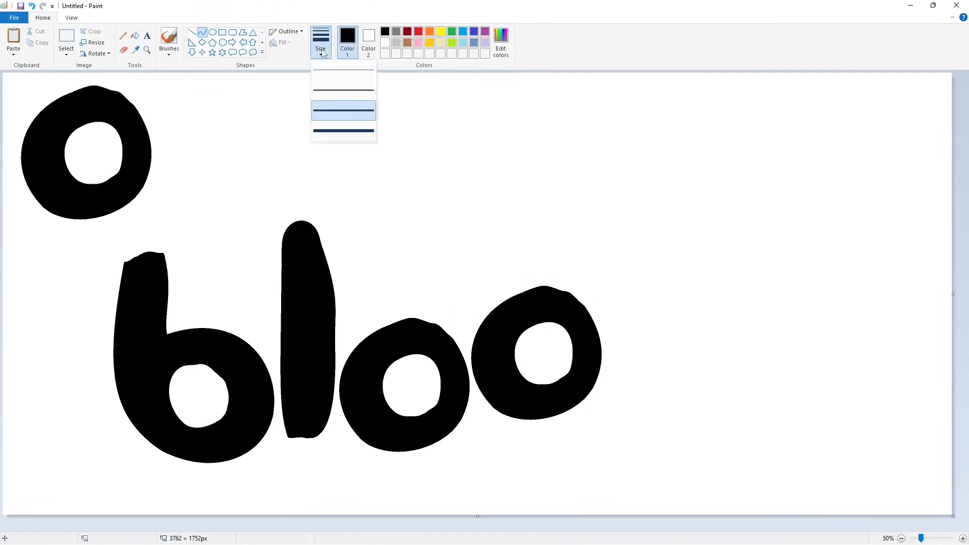
left_click(372, 91)
left_click_drag(708, 323, 615, 410)
left_click_drag(662, 283, 656, 265)
left_click_drag(596, 317, 588, 323)
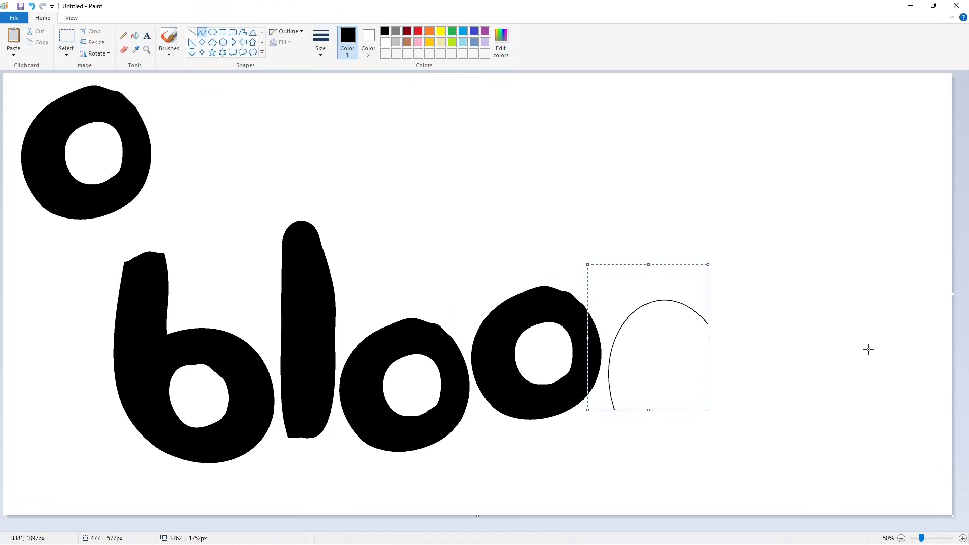
left_click(868, 349)
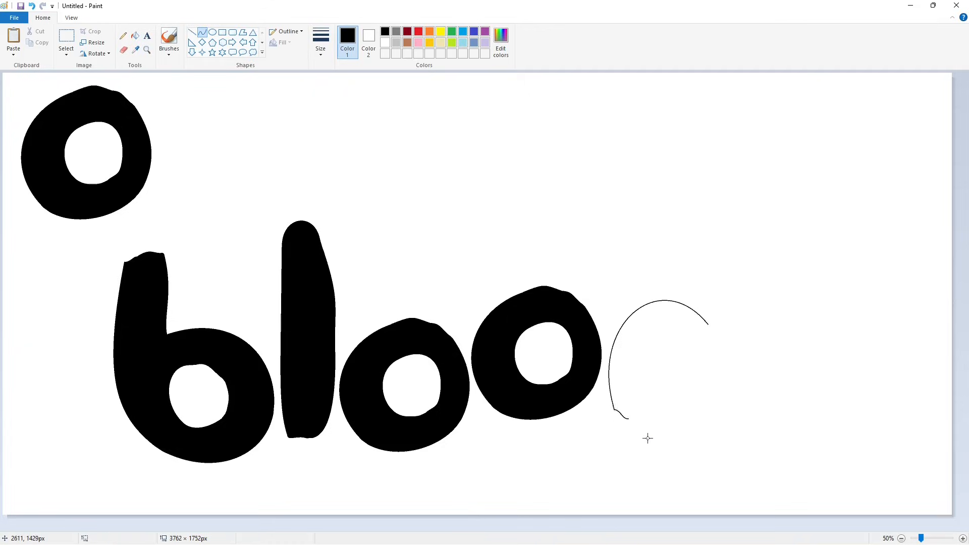
- Draw the m's left foot, middle leg and two inner arches with connected curves
mouse_move(642, 437)
left_mouse_down()
mouse_move(666, 333)
mouse_move(644, 337)
mouse_move(725, 346)
mouse_move(684, 378)
mouse_move(706, 372)
mouse_move(686, 361)
mouse_move(688, 436)
left_mouse_up()
left_click_drag(686, 398, 682, 397)
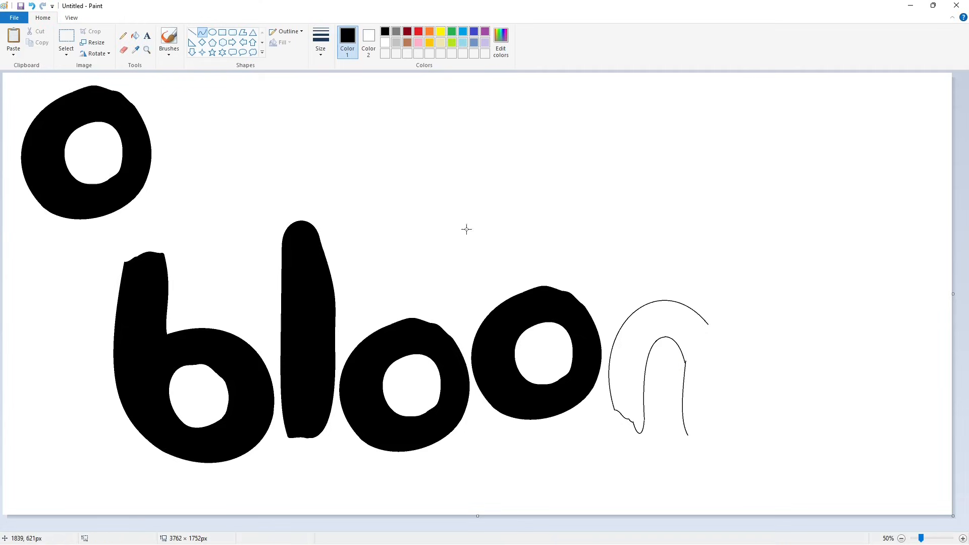
left_click(192, 31)
left_click(202, 32)
mouse_move(712, 413)
left_mouse_down()
mouse_move(720, 373)
mouse_move(744, 336)
mouse_move(763, 333)
left_mouse_up()
left_click(813, 359)
mouse_move(761, 377)
left_mouse_down()
mouse_move(753, 440)
mouse_move(746, 424)
mouse_move(753, 442)
left_mouse_up()
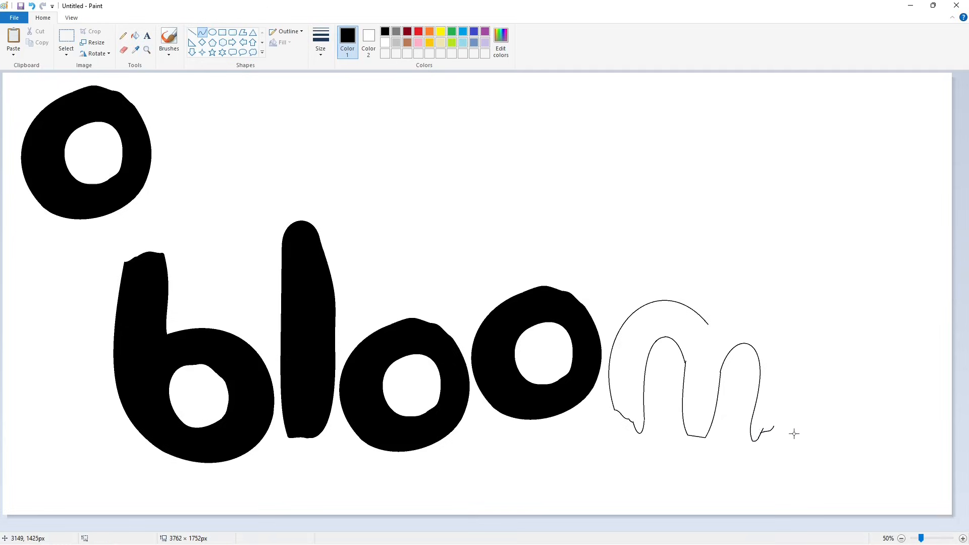
- Finish the m's right foot and join it to the left arch with a curved outer arch
left_click(782, 425)
left_click_drag(708, 323, 782, 425)
mouse_move(729, 351)
left_mouse_down()
mouse_move(753, 278)
mouse_move(823, 332)
left_mouse_up()
left_click(136, 36)
left_click(700, 368)
key("ctrl+z")
- Close the outline gap on the m's left leg with a short line and fill the letter black
left_click(963, 538)
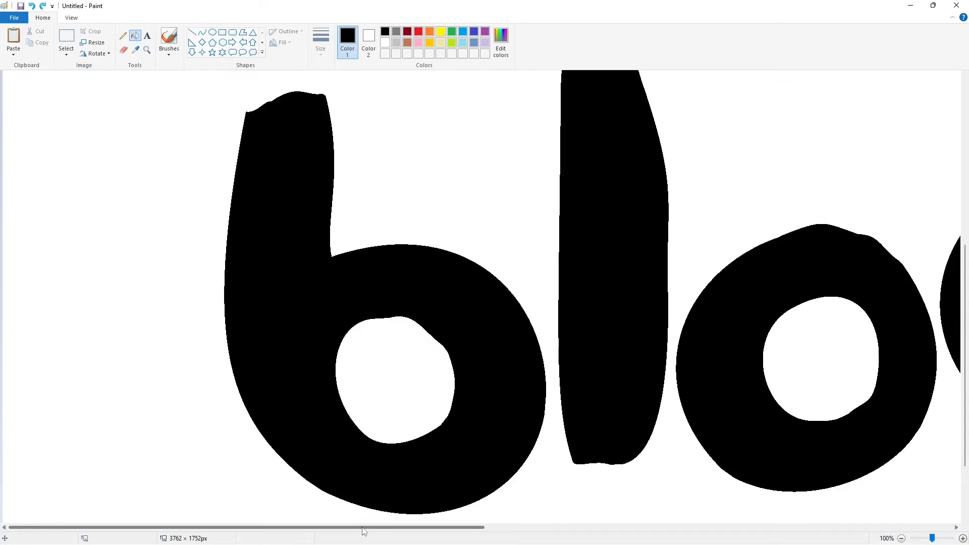
left_click_drag(362, 527, 789, 527)
left_click(192, 33)
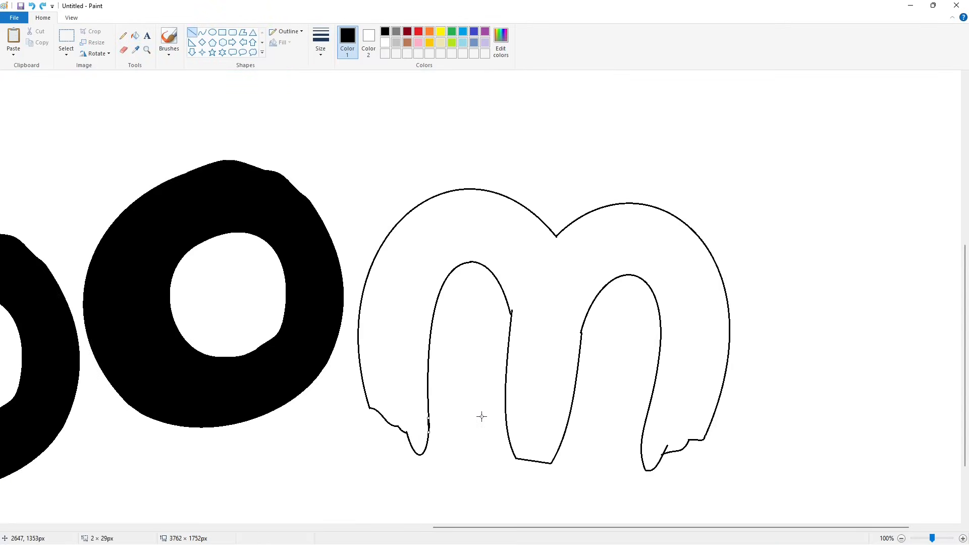
left_click(136, 36)
left_click(500, 236)
- Smooth the m's inner arch corners with black lines and trim its left and middle feet with white lines
left_click(192, 33)
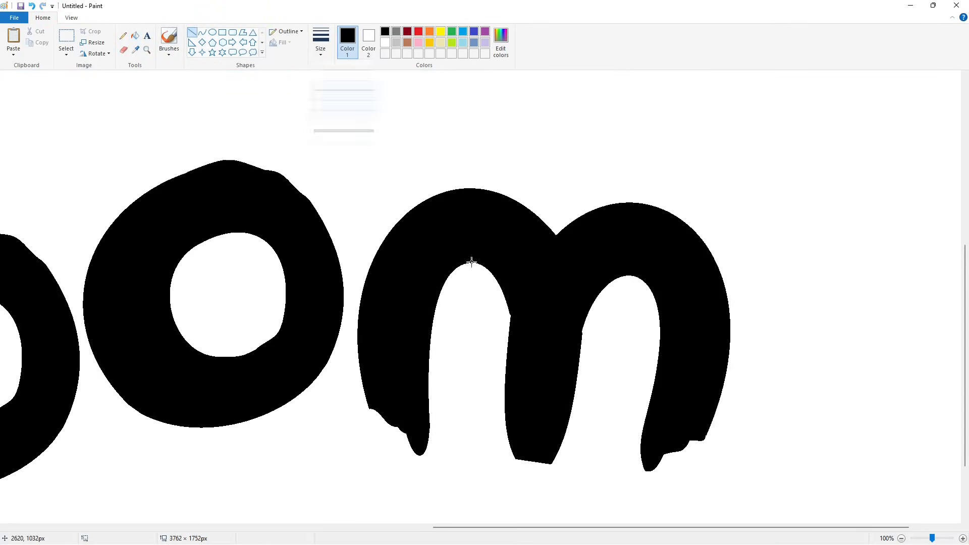
left_click_drag(507, 293, 511, 348)
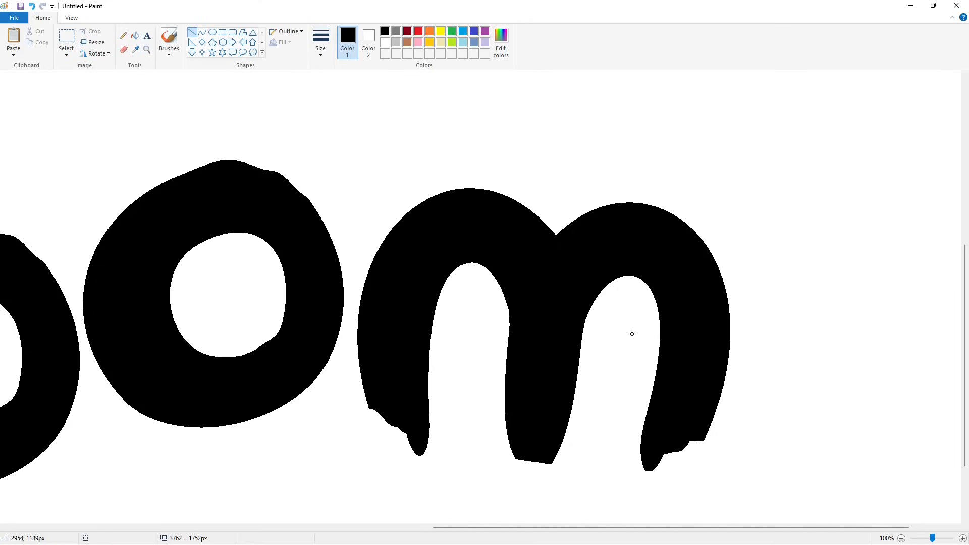
left_click(385, 42)
left_click_drag(374, 419, 364, 398)
left_click_drag(541, 466, 579, 457)
- Draw a small block letter E above the second o of bloom as a black polygon outline and fill it black
left_click(902, 539)
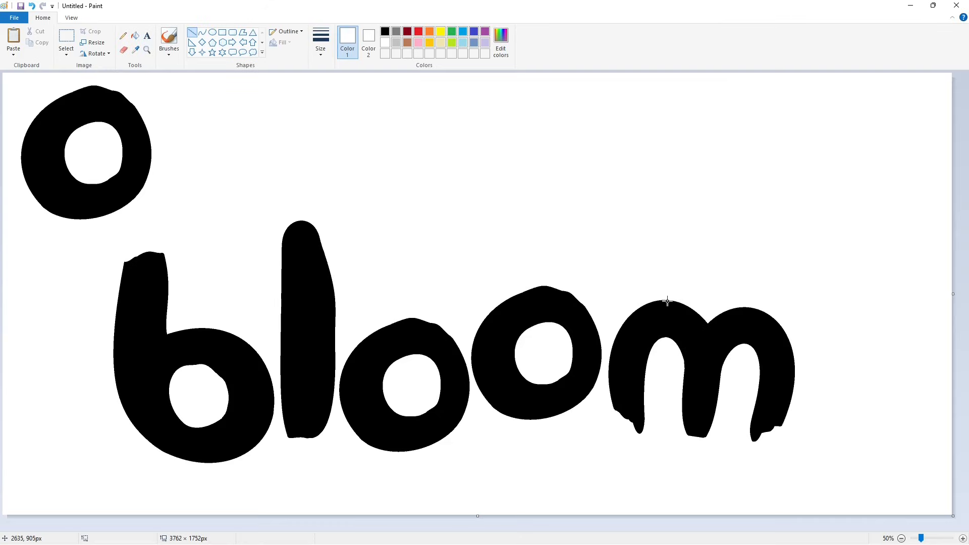
left_click(321, 43)
left_click(346, 106)
left_click(385, 31)
left_click_drag(543, 160, 544, 202)
left_click(243, 32)
left_click_drag(543, 160, 544, 185)
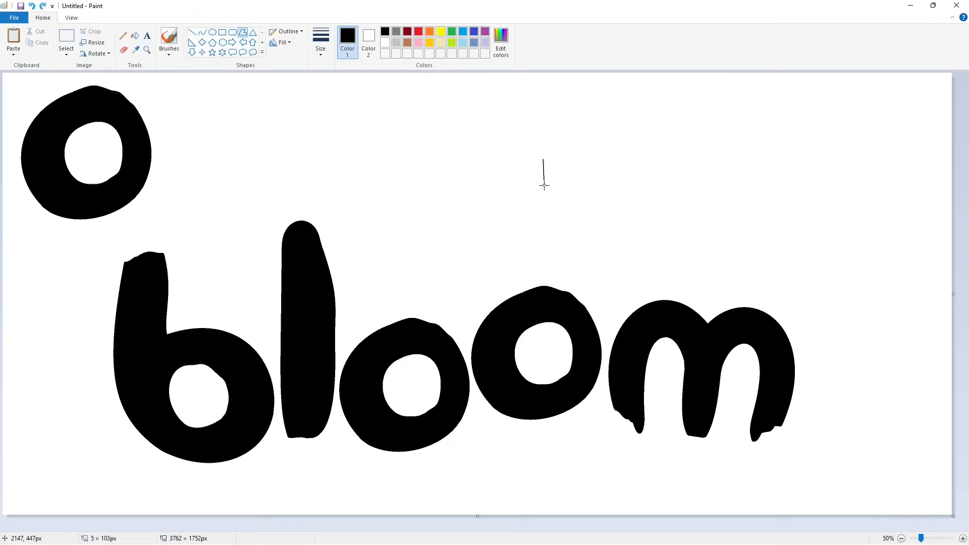
left_click(572, 158)
left_click(544, 160)
left_click(483, 152)
left_click(135, 36)
left_click(552, 180)
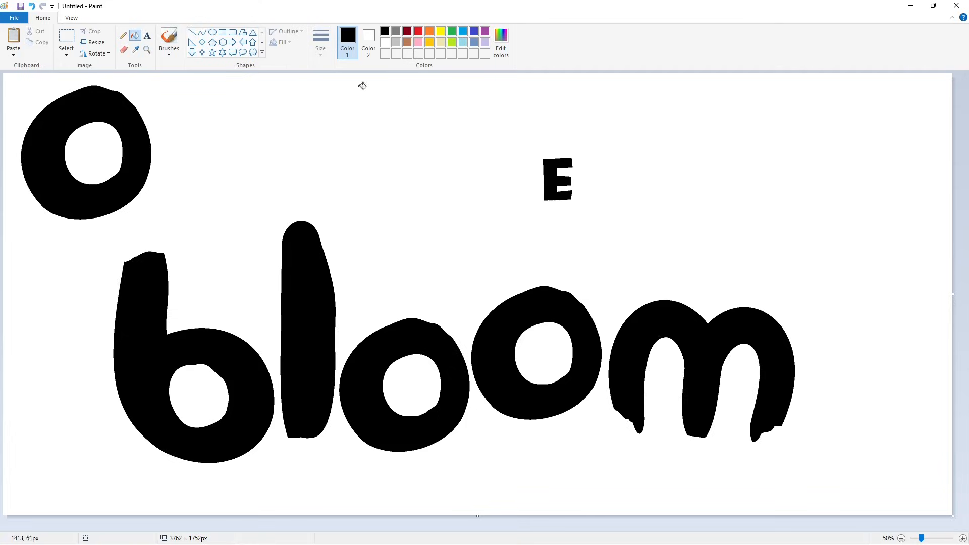
- Outline a letter B beside the E with black curves, including its two counters, and fill it black
left_click(203, 33)
left_click(322, 50)
left_click(567, 152)
left_click_drag(581, 159, 575, 196)
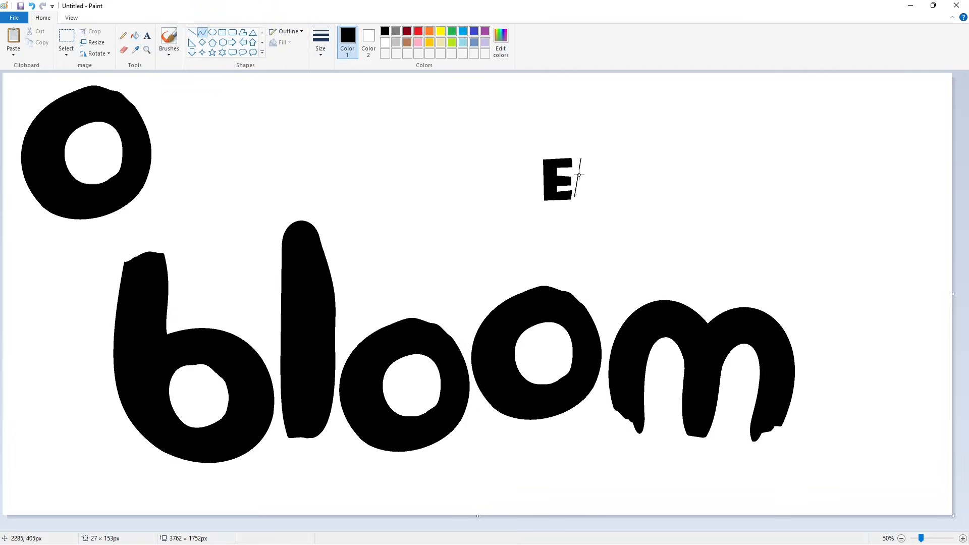
mouse_move(581, 159)
left_mouse_down()
mouse_move(613, 183)
mouse_move(618, 205)
left_mouse_up()
left_click(609, 156)
left_click(612, 165)
left_click(683, 205)
mouse_move(590, 168)
left_mouse_down()
mouse_move(589, 183)
mouse_move(653, 181)
mouse_move(589, 184)
left_mouse_up()
left_click(135, 35)
left_click(581, 187)
- Trim the lower-left corner of the B with a short white line
left_click(964, 539)
left_click(191, 32)
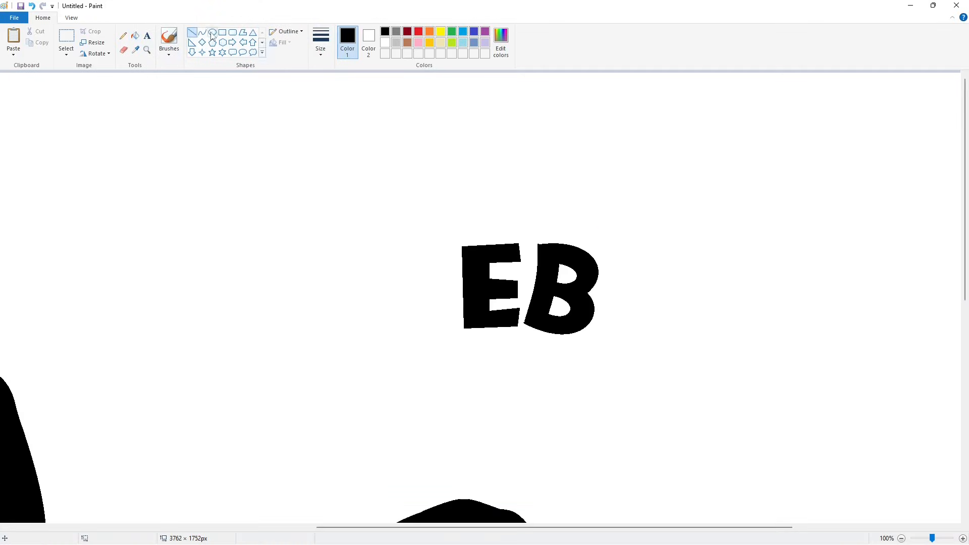
left_click(385, 43)
left_click_drag(522, 314, 526, 335)
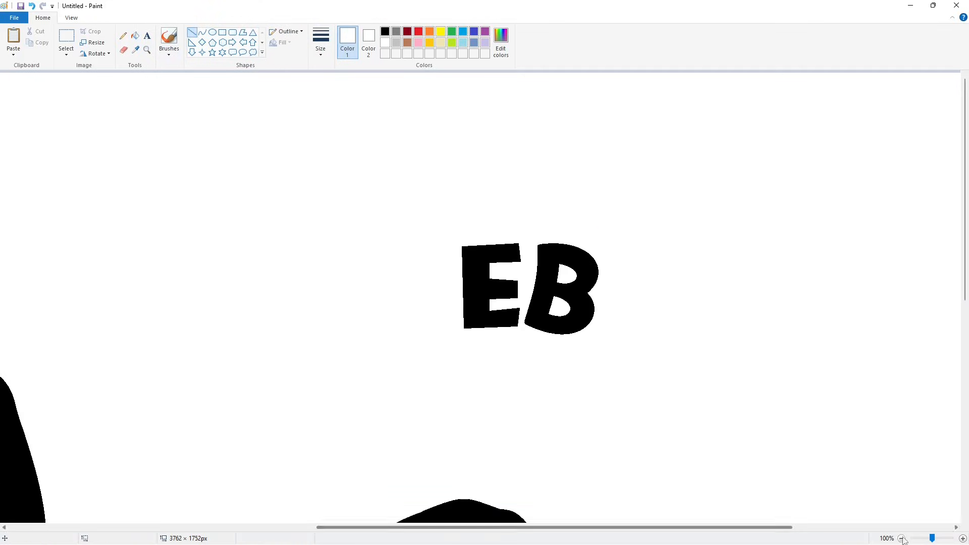
- Outline a letter S beside the B with connected black curves
left_click(902, 539)
left_click(202, 32)
left_click(385, 31)
mouse_move(646, 176)
left_mouse_down()
mouse_move(624, 194)
mouse_move(602, 177)
mouse_move(630, 204)
left_mouse_up()
left_click(191, 31)
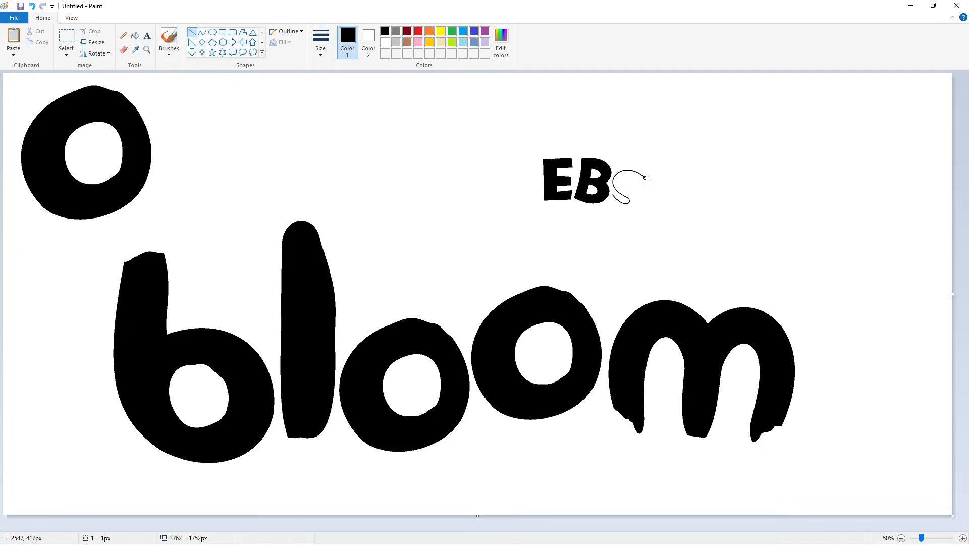
left_click(202, 32)
key("ctrl+z")
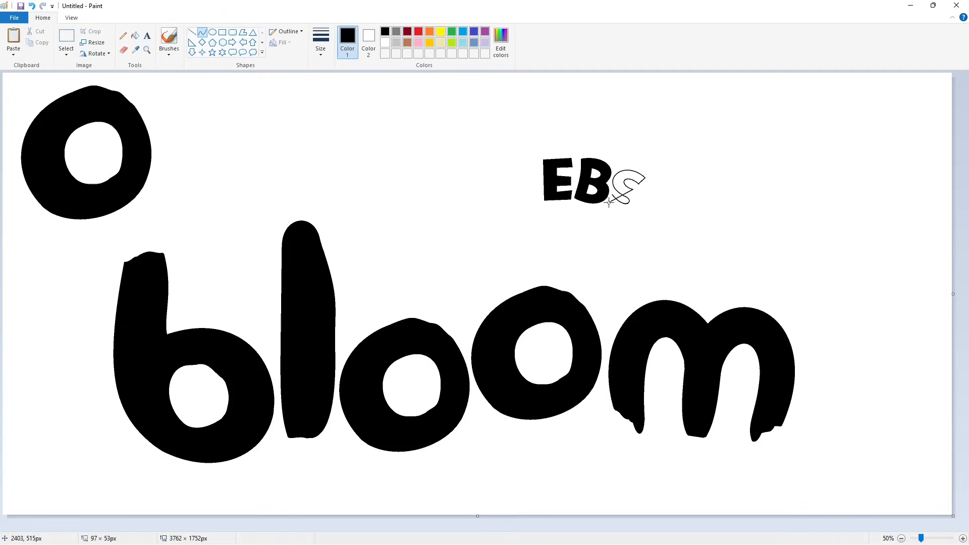
left_click_drag(619, 197, 632, 228)
- Close the S outline at its lower end with a short line and fill the letter black
left_click(964, 538)
left_click_drag(482, 527, 855, 528)
left_click(192, 32)
left_click_drag(475, 334, 484, 316)
left_click(576, 313)
left_click(135, 36)
left_click(506, 276)
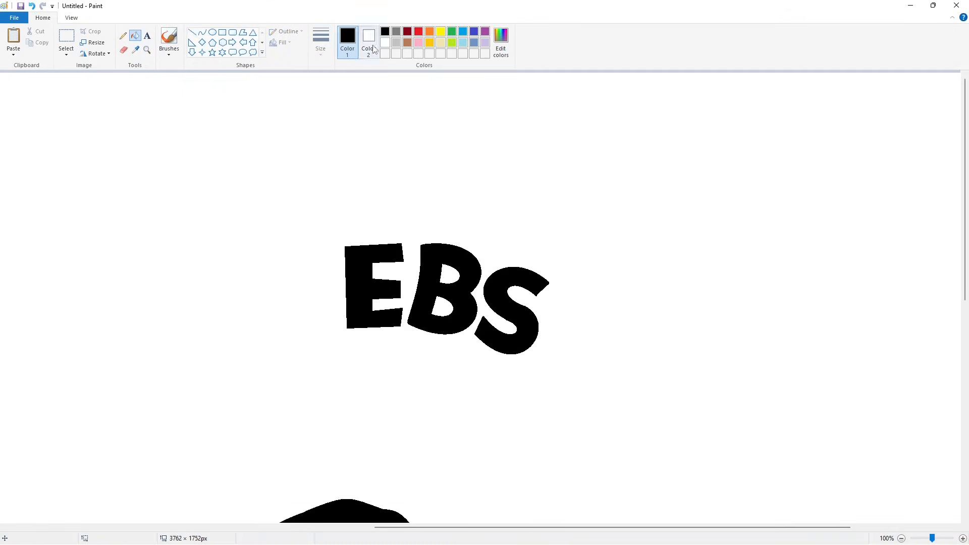
left_click(385, 42)
left_click(192, 33)
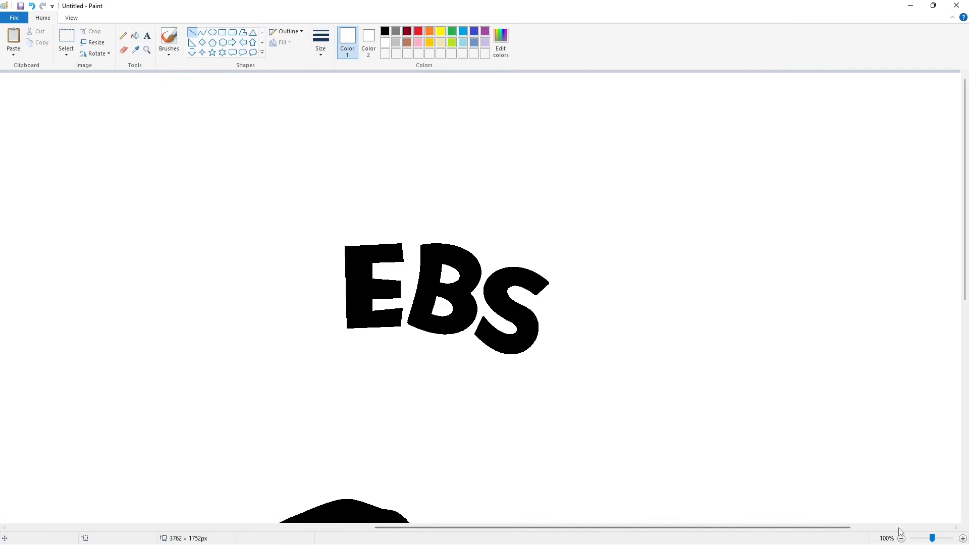
- Draw the stem and upper arm of a smaller K below the E as a polygon and fill it black
left_click(902, 539)
left_click(242, 32)
left_click(385, 32)
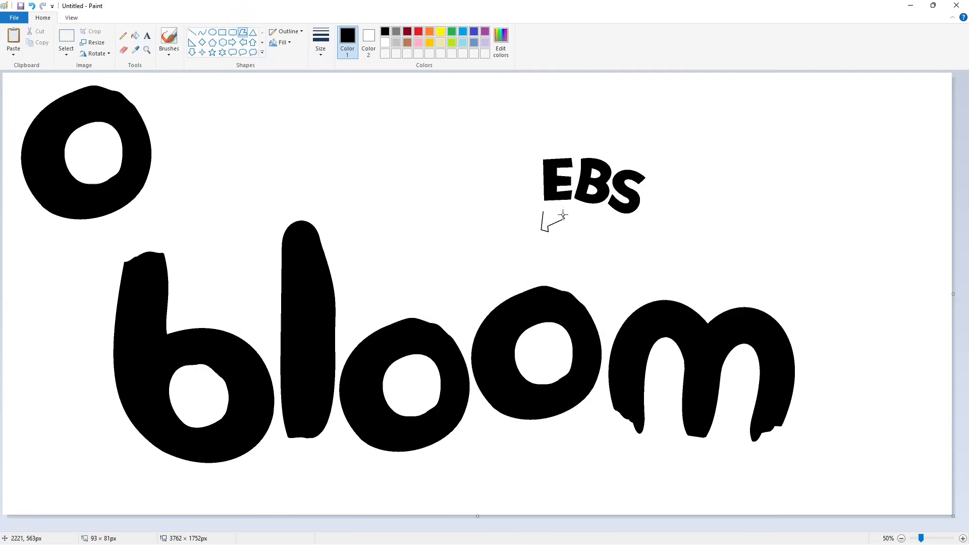
left_click(135, 37)
left_click(545, 222)
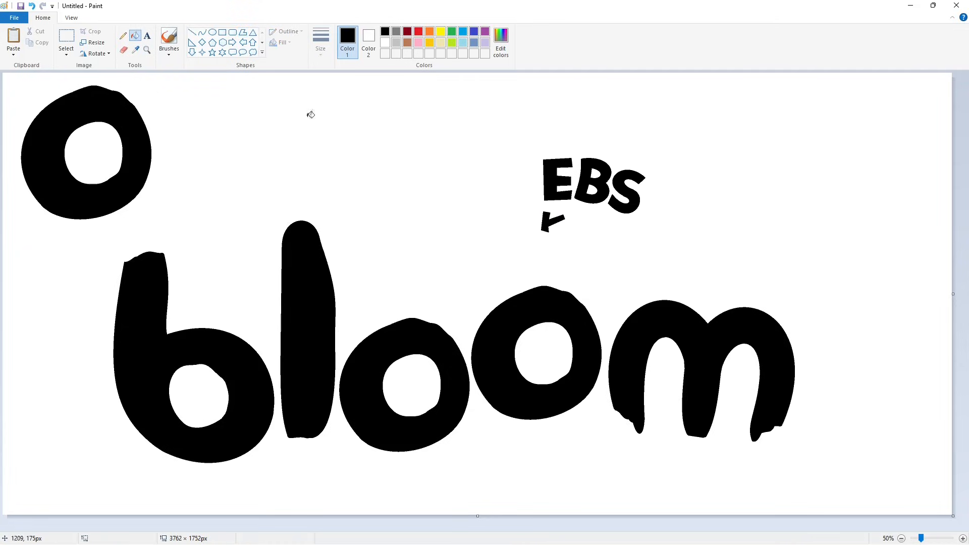
- Add the K's lower leg as a polygon and fill it black
left_click(192, 33)
left_click(243, 33)
left_click(562, 234)
left_click(558, 222)
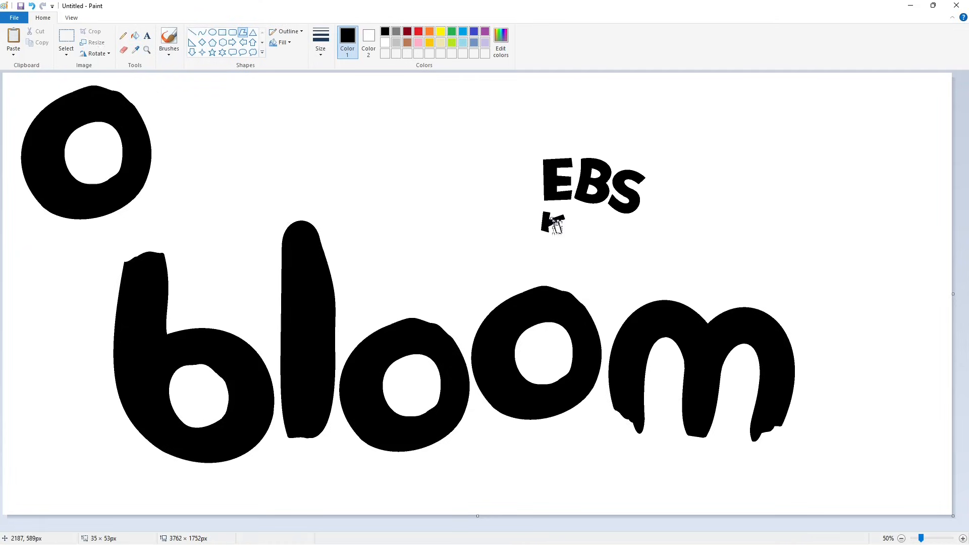
left_click(555, 223)
left_click(135, 36)
- Draw a slightly slanted letter I beside the K as a polygon and fill it black
left_click(243, 33)
left_click(578, 216)
left_click(135, 36)
left_click(577, 216)
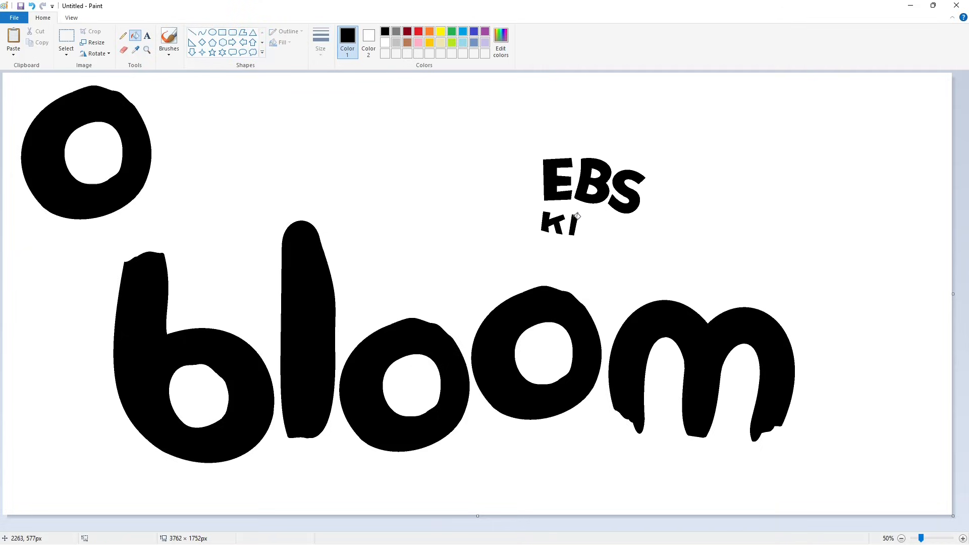
- Outline a letter D beside the I, drawing its outer contour and inner counter with black lines and curves
left_click(192, 32)
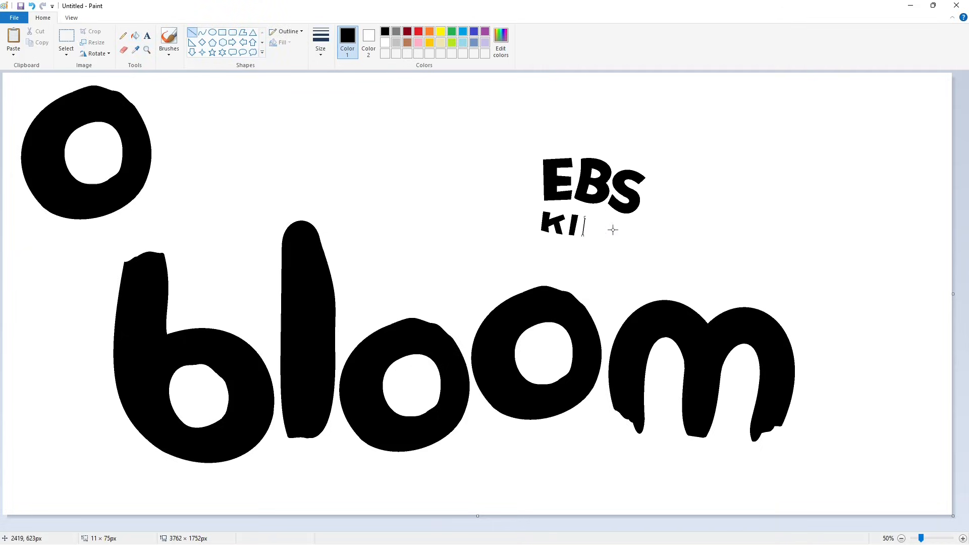
left_click(202, 32)
left_click_drag(583, 237, 608, 245)
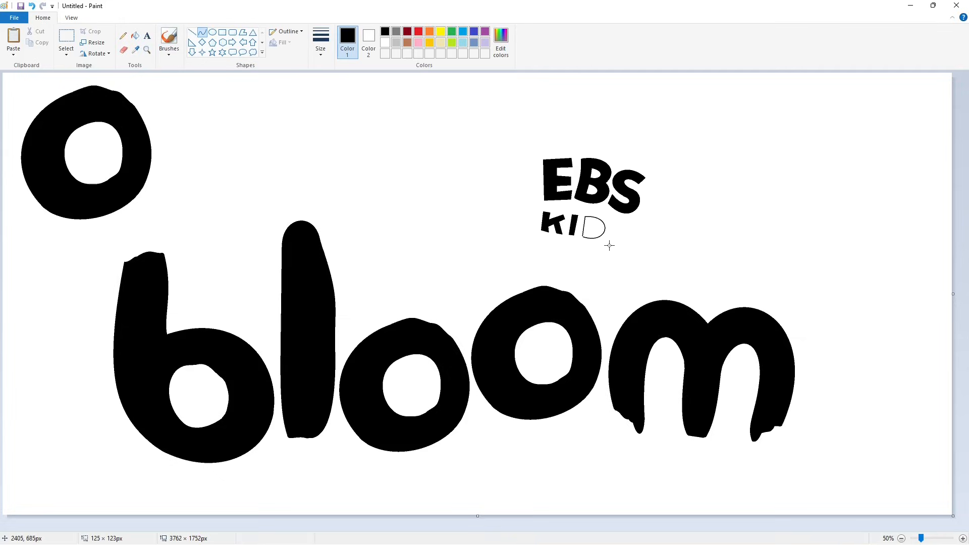
left_click(191, 32)
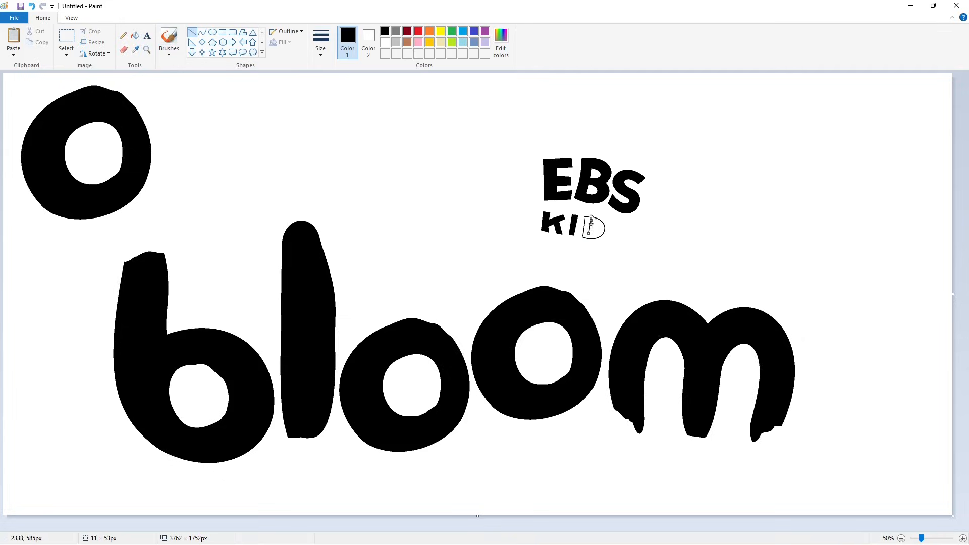
left_click(202, 32)
left_click_drag(589, 228, 602, 233)
left_click(135, 36)
left_click(601, 229)
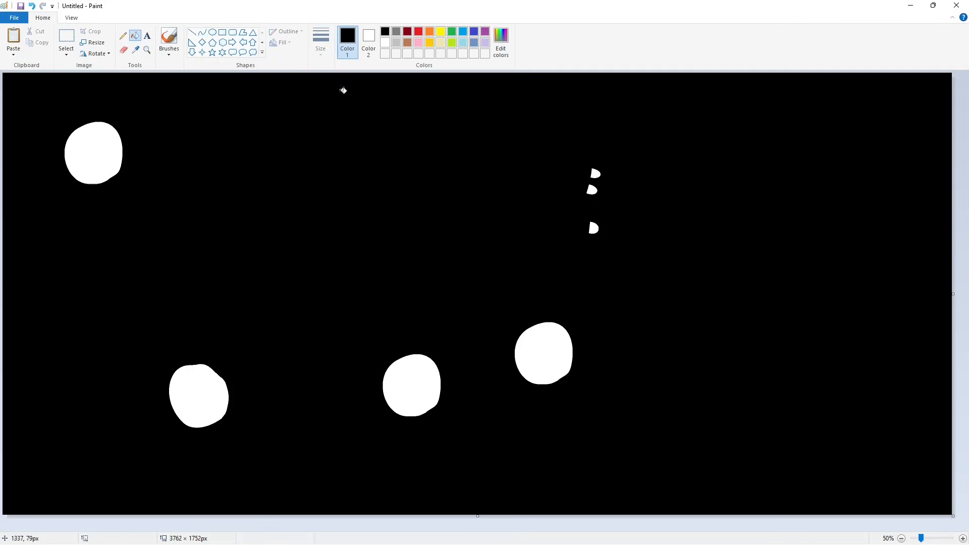
left_click(32, 6)
- Close the gap at the D's lower-left corner with a short line and fill the letter black
left_click(963, 539)
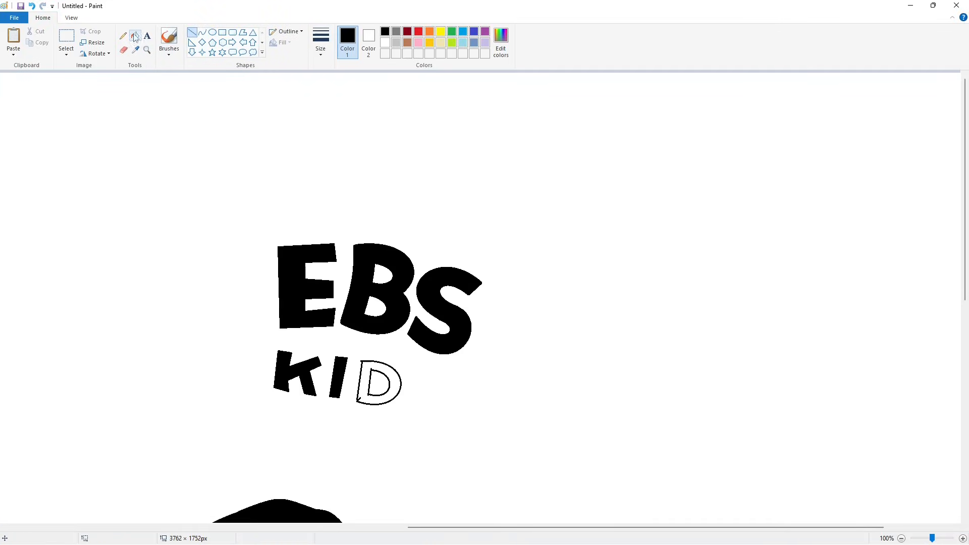
left_click(377, 383)
left_click(385, 43)
left_click(192, 32)
left_click(902, 538)
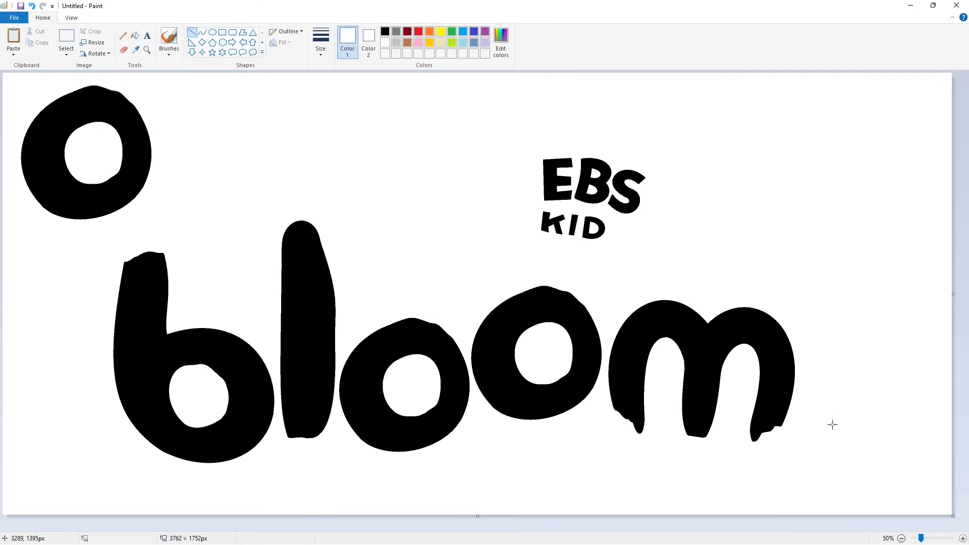
- Outline the final small S beside the D with connected black curves to complete the word KIDS
left_click(202, 33)
left_click(385, 31)
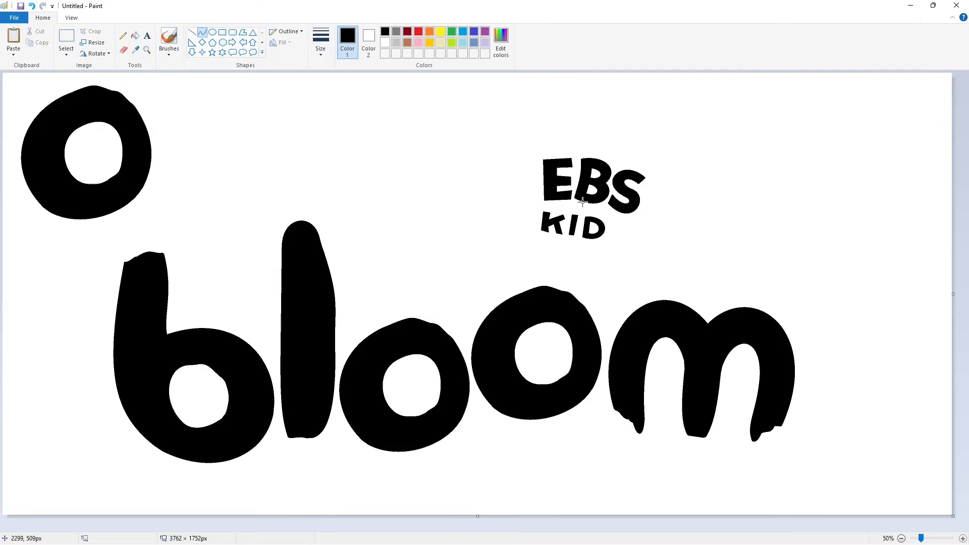
left_click_drag(612, 221, 601, 231)
left_click(193, 33)
left_click(203, 33)
mouse_move(623, 231)
left_mouse_down()
mouse_move(608, 238)
mouse_move(625, 249)
left_mouse_up()
left_click(614, 252)
- Close the small S at its lower end with a short line and fill it black
left_click(963, 539)
scroll(490, 487, "down", 2)
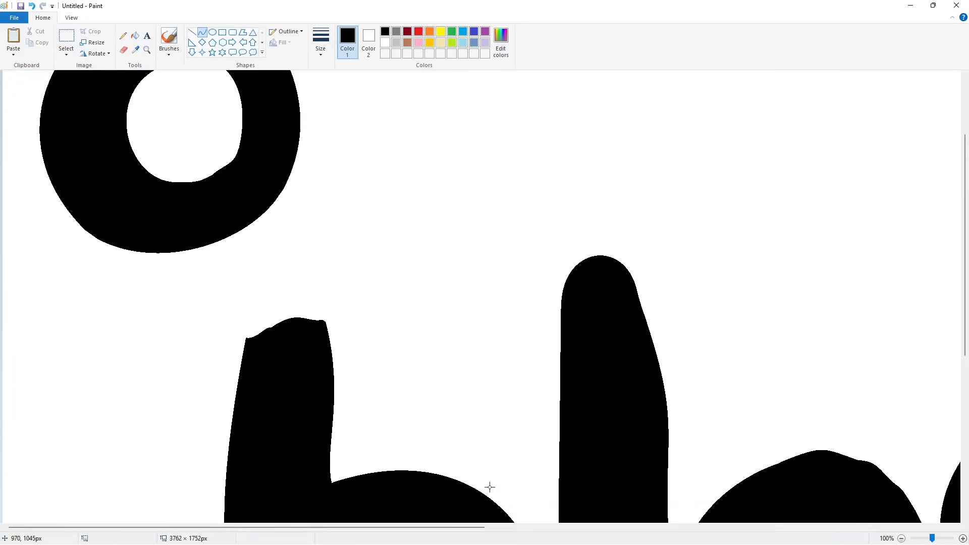
left_click_drag(465, 529, 939, 529)
left_click(192, 32)
left_click_drag(269, 289, 273, 282)
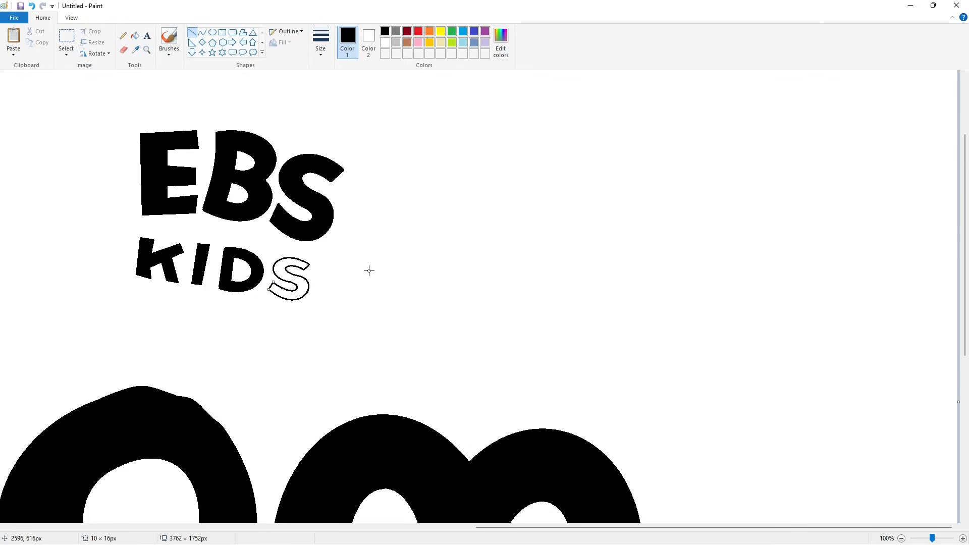
left_click(135, 35)
left_click(290, 261)
- Copy a rectangular area around the EBS KIDS lettering
left_click(902, 539)
left_click(66, 41)
left_click_drag(488, 111, 694, 281)
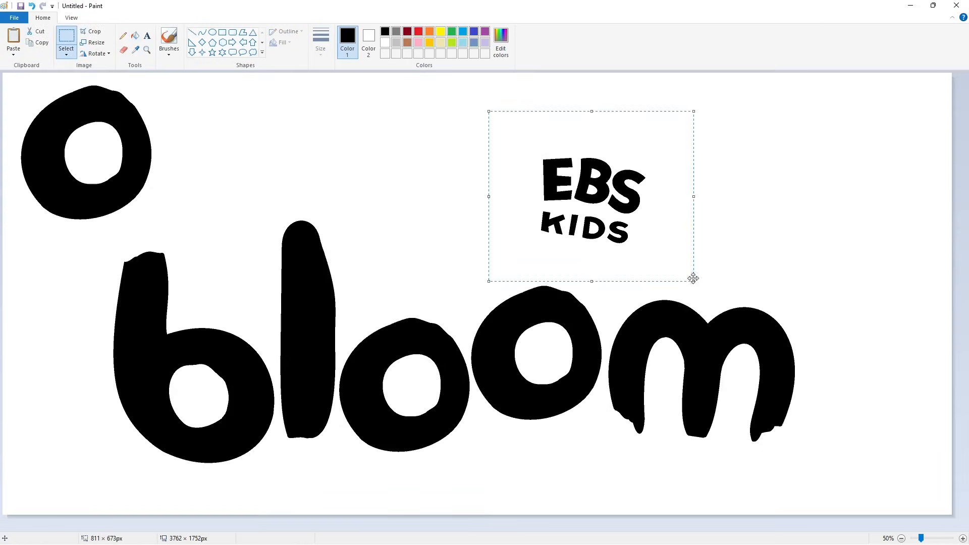
left_click(711, 263)
- Fill the B of EBS with purple and draw a small black circle outline over its lower half
left_click(134, 35)
left_click(485, 31)
left_click(603, 183)
left_click(386, 32)
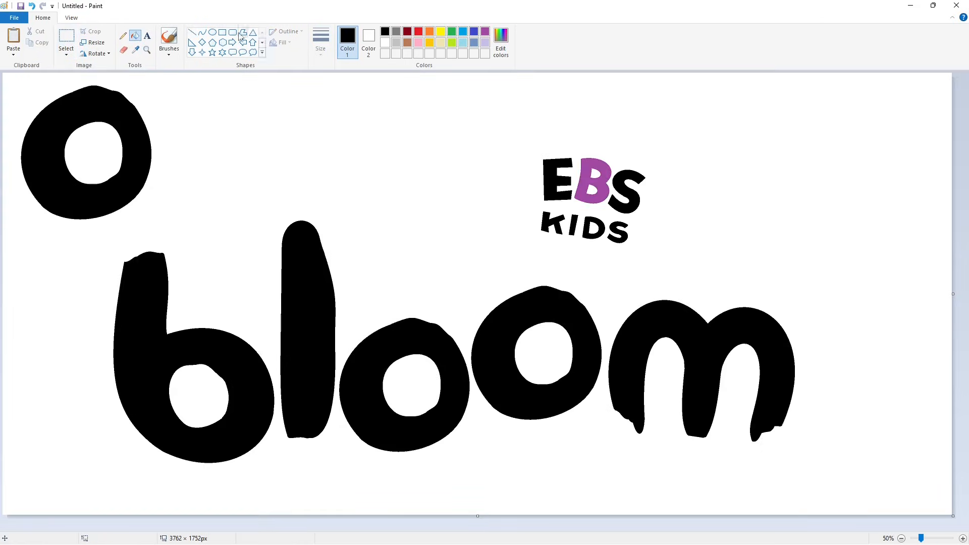
left_click(213, 32)
mouse_move(582, 184)
left_mouse_down()
mouse_move(612, 213)
mouse_move(594, 196)
left_mouse_up()
left_click(678, 220)
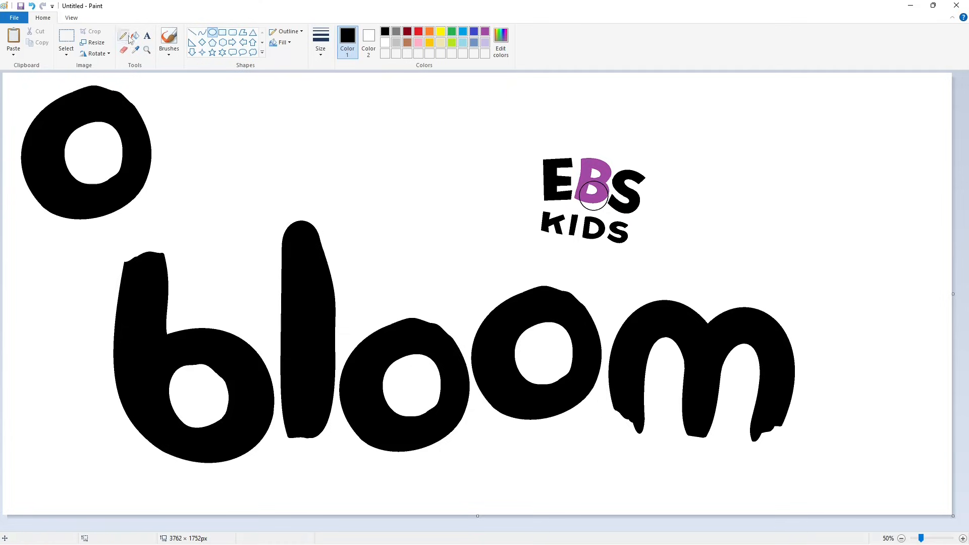
- Fill the circle and the B with indigo
left_click(134, 36)
left_click(595, 206)
left_click(474, 32)
left_click(595, 201)
left_click(598, 207)
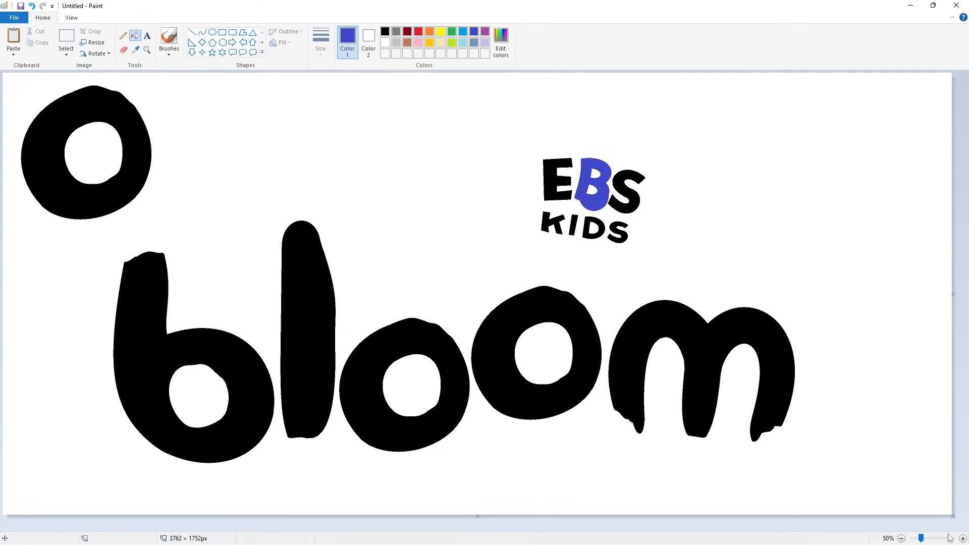
- Paste the copied EBS KIDS lettering and align it exactly over the original, leaving the indigo circle behind the B
left_click(963, 538)
key("ctrl+v")
left_click_drag(172, 247, 338, 327)
key("Right")
key("Right")
key("Right")
key("Right")
key("Right")
key("Right")
key("Right")
key("Right")
key("Right")
key("Right")
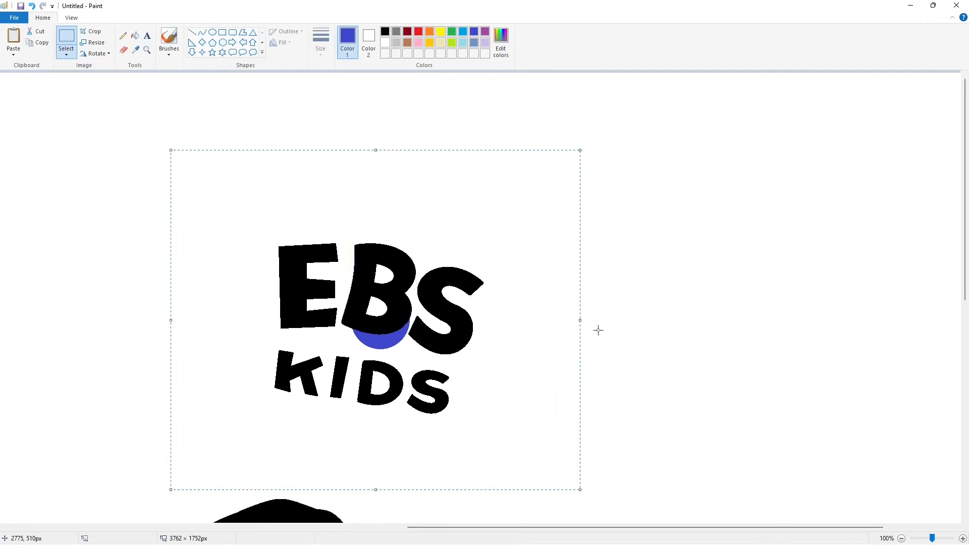
left_click(597, 328)
- Fill the B's lower counter with indigo and erase the spare o above the b by filling it white
left_click(135, 35)
left_click(376, 306)
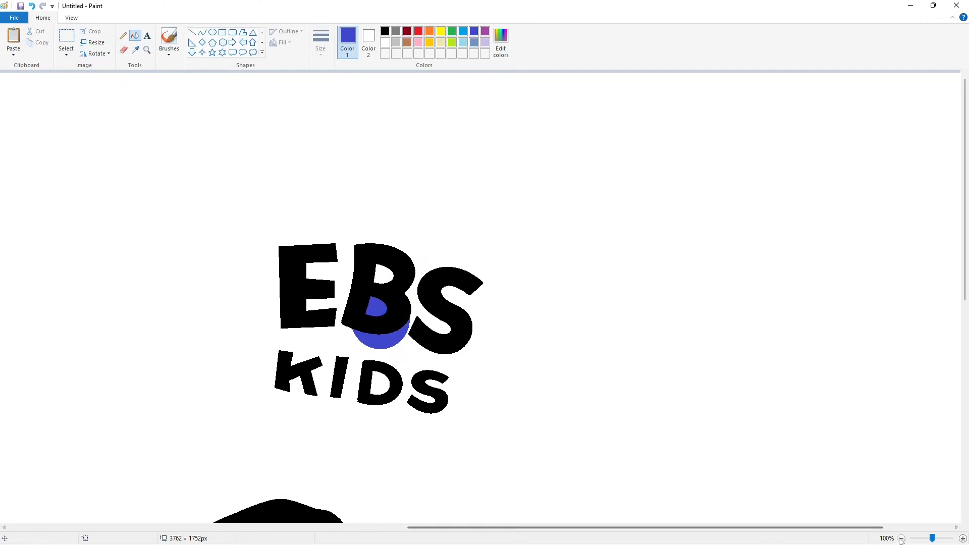
left_click(902, 539)
left_click(385, 43)
left_click(132, 132)
- Switch to drawing black curves with a thin outline
left_click(202, 33)
left_click(320, 44)
left_click(343, 91)
left_click(385, 32)
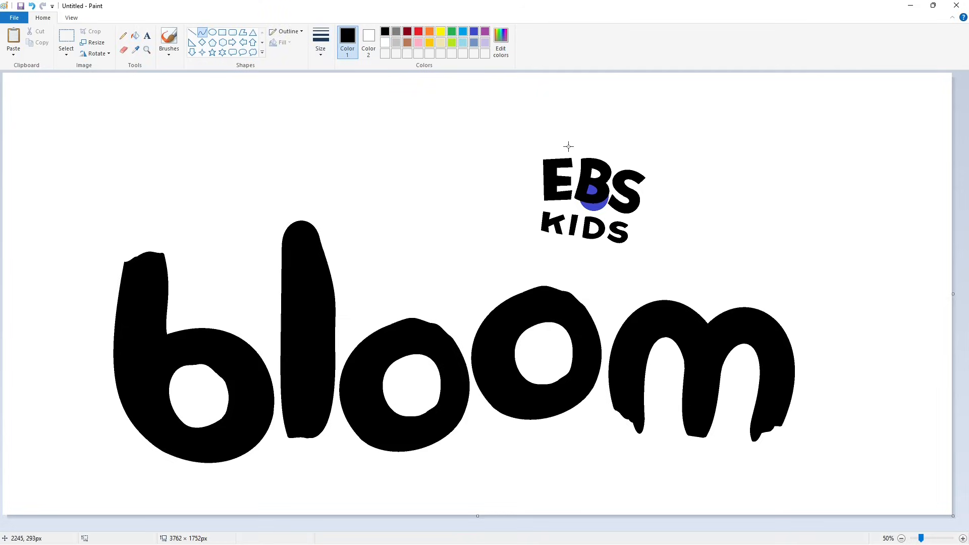
left_click_drag(513, 151, 541, 210)
left_click(493, 119)
left_click(487, 160)
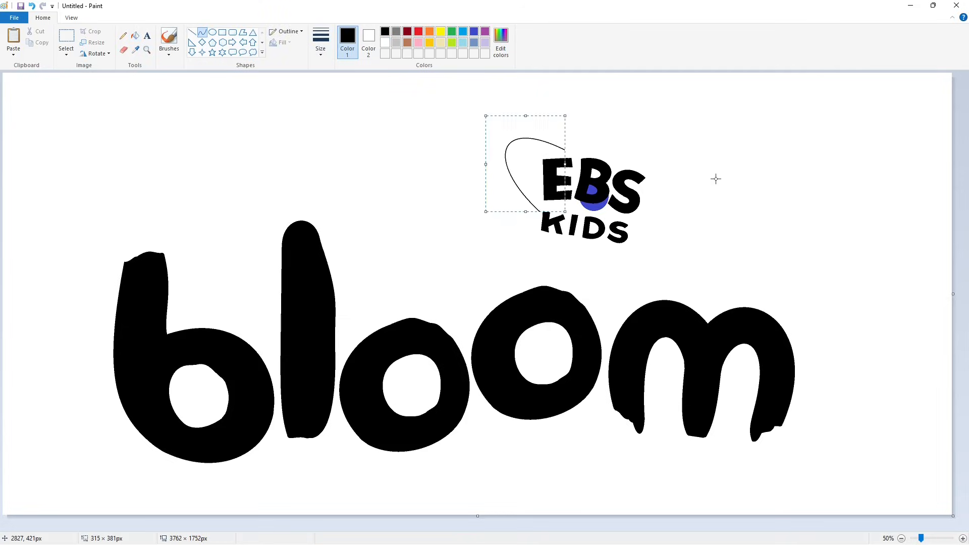
key("ctrl+z")
- Outline a five-petal flower around the EBS KIDS lettering with connected black curves
left_click_drag(567, 149, 508, 157)
left_click_drag(509, 154, 523, 128)
mouse_move(507, 138)
left_mouse_down()
mouse_move(539, 212)
mouse_move(578, 243)
mouse_move(517, 313)
mouse_move(580, 245)
mouse_move(522, 316)
mouse_move(581, 247)
mouse_move(532, 270)
mouse_move(498, 268)
mouse_move(520, 275)
mouse_move(579, 251)
mouse_move(628, 295)
mouse_move(607, 298)
mouse_move(651, 245)
mouse_move(649, 268)
mouse_move(631, 159)
mouse_move(719, 211)
left_mouse_up()
left_click_drag(720, 202, 707, 120)
left_click_drag(631, 159, 617, 90)
left_click_drag(635, 117, 643, 131)
left_click(733, 132)
mouse_move(642, 124)
left_mouse_down()
mouse_move(641, 113)
mouse_move(566, 149)
left_mouse_up()
left_click_drag(596, 88, 602, 80)
left_click_drag(567, 108, 560, 111)
left_click(699, 108)
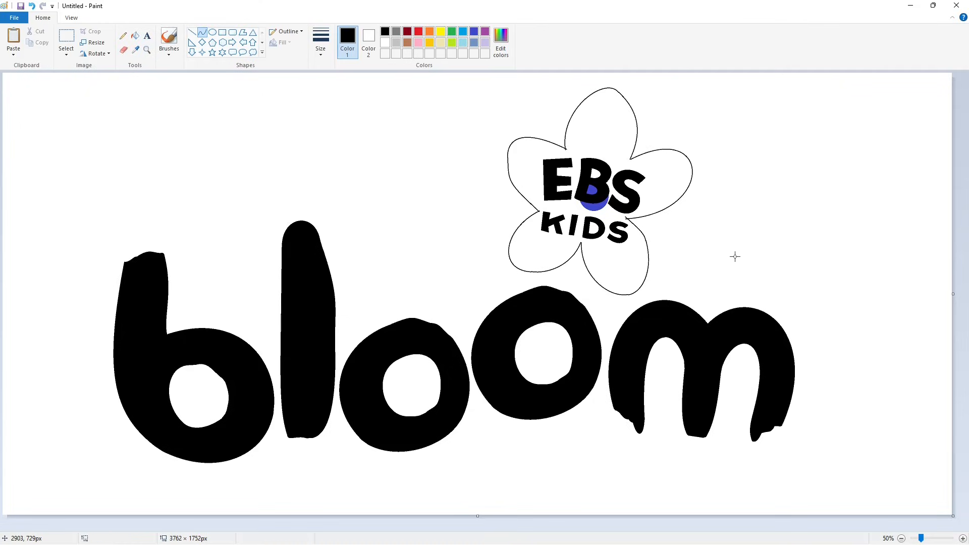
- Fill the flower's outline and interior dark red, including the D's counter and the B's upper counter
left_click(963, 539)
left_click_drag(474, 528, 794, 528)
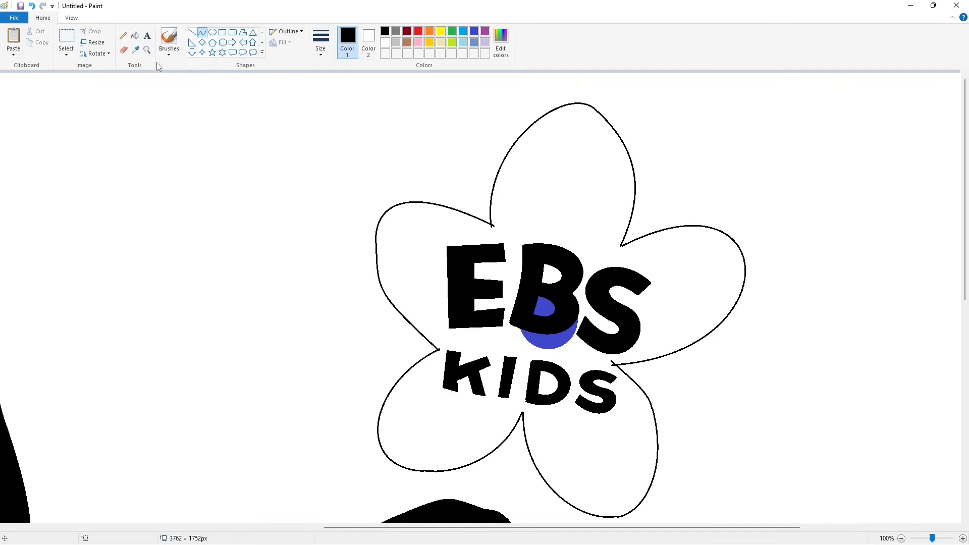
left_click(136, 36)
left_click(407, 32)
left_click(618, 131)
left_click(588, 202)
left_click(551, 385)
left_click(555, 277)
scroll(586, 286, "down", 2)
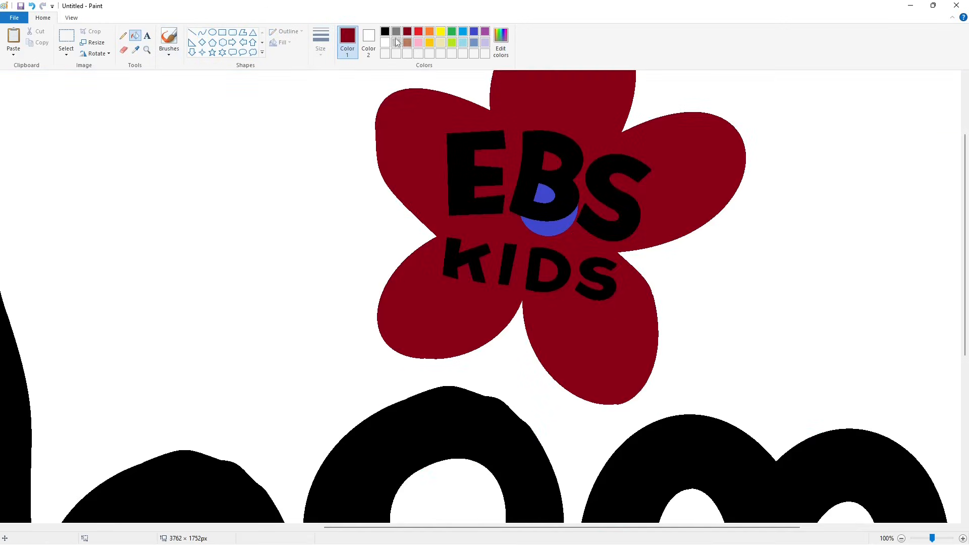
- Trim the bottom petal's edge with thick white lines
left_click(192, 32)
left_click(322, 46)
left_click(343, 130)
left_click(385, 43)
left_click_drag(609, 407, 621, 405)
left_click(712, 364)
scroll(712, 364, "up", 2)
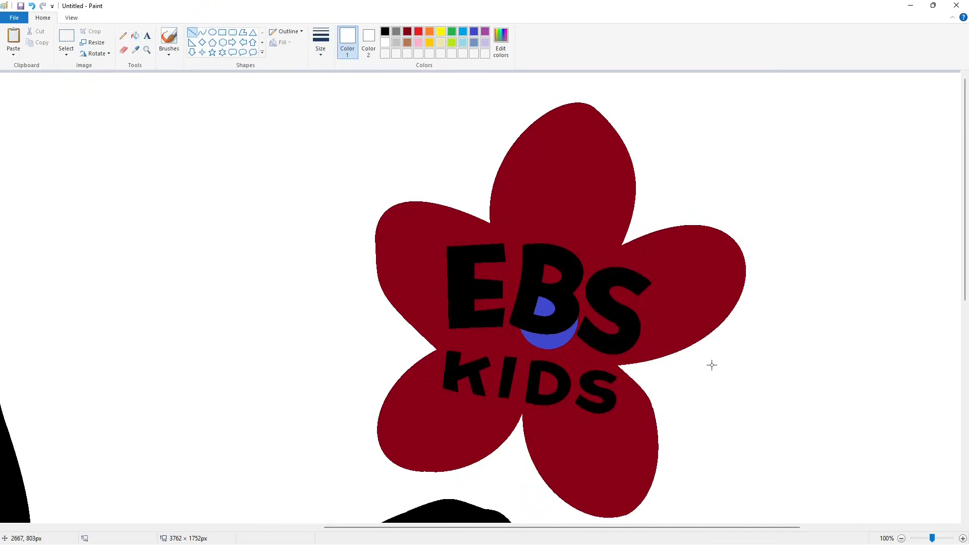
- Mix two custom purple shades for the palette, keeping the second as the drawing colour
scroll(712, 364, "down", 2)
left_click(902, 538)
left_click(501, 43)
left_click(556, 240)
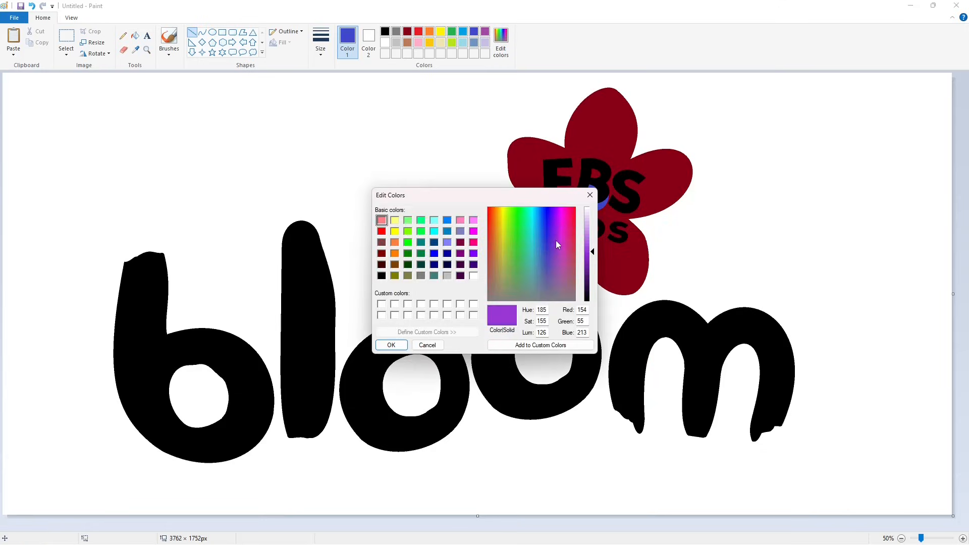
left_click(389, 343)
left_click(501, 43)
left_click(588, 248)
left_click(391, 345)
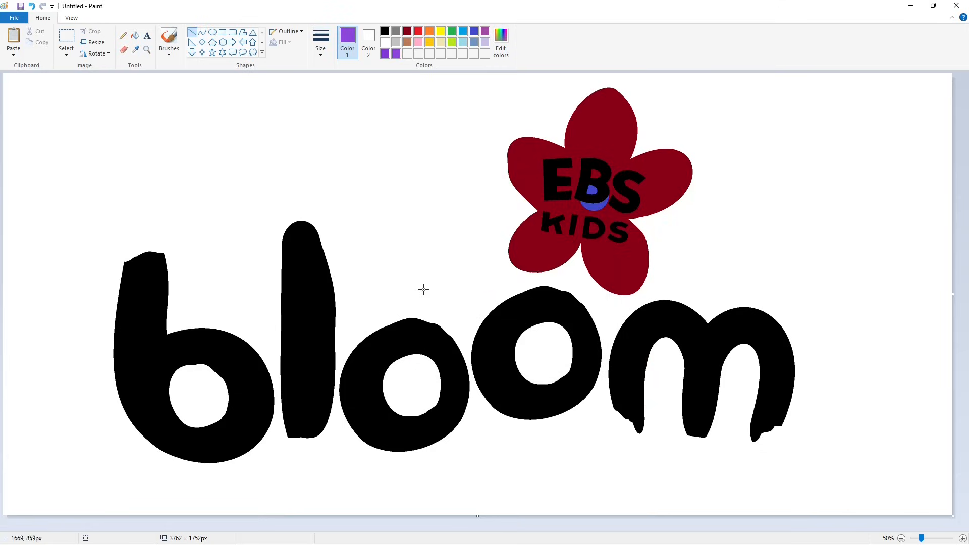
- Mix a custom bright pink with red 248, green 86 and blue 232
left_click(418, 32)
left_click(501, 43)
left_click(566, 217)
left_click(588, 243)
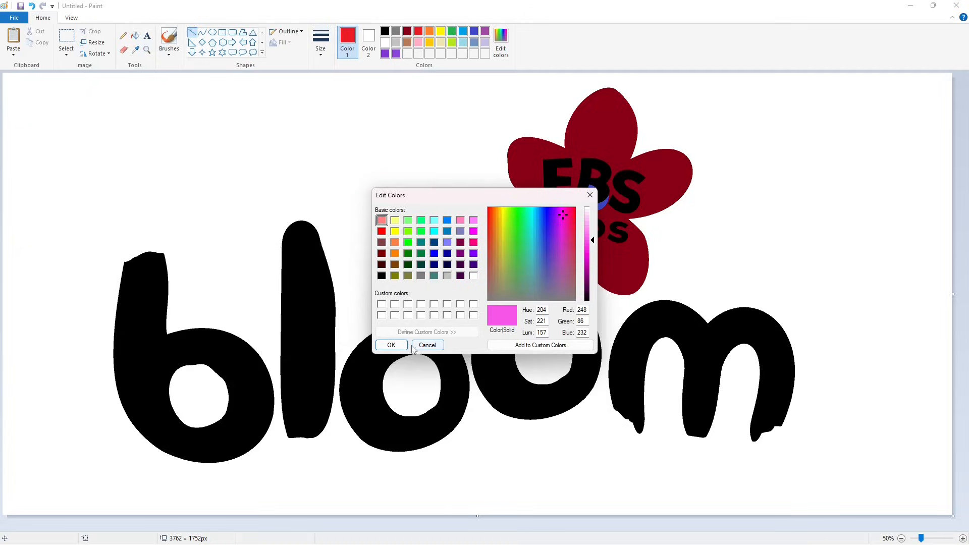
left_click(391, 345)
- Fill the blue circle and the B's lower counter with gold, and recolour the dark red flower with the custom pink
left_click(430, 42)
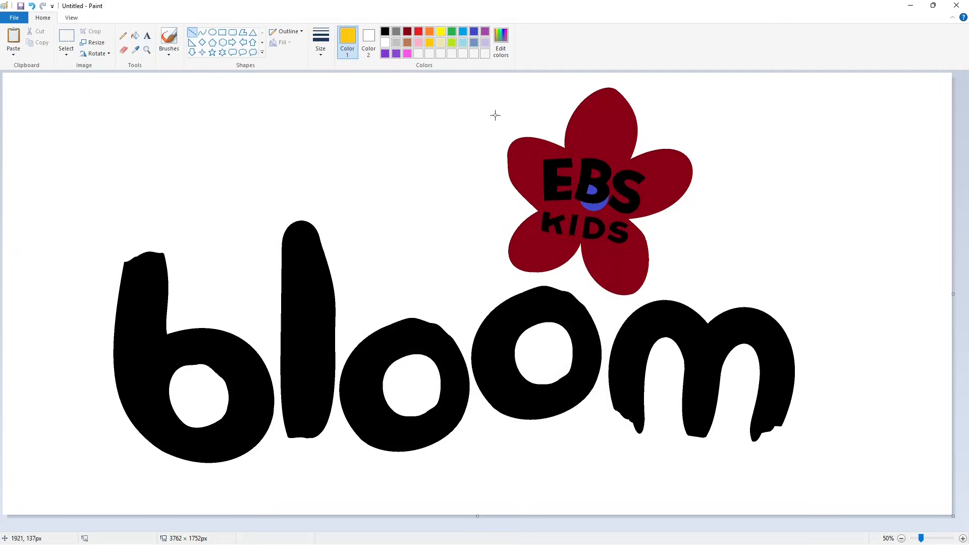
left_click(135, 36)
left_click(597, 203)
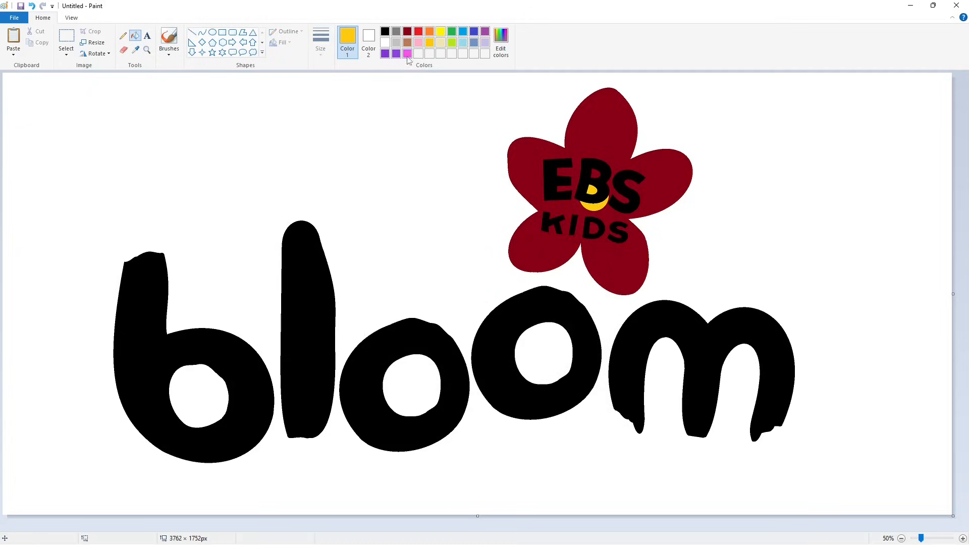
left_click(407, 54)
left_click(600, 176)
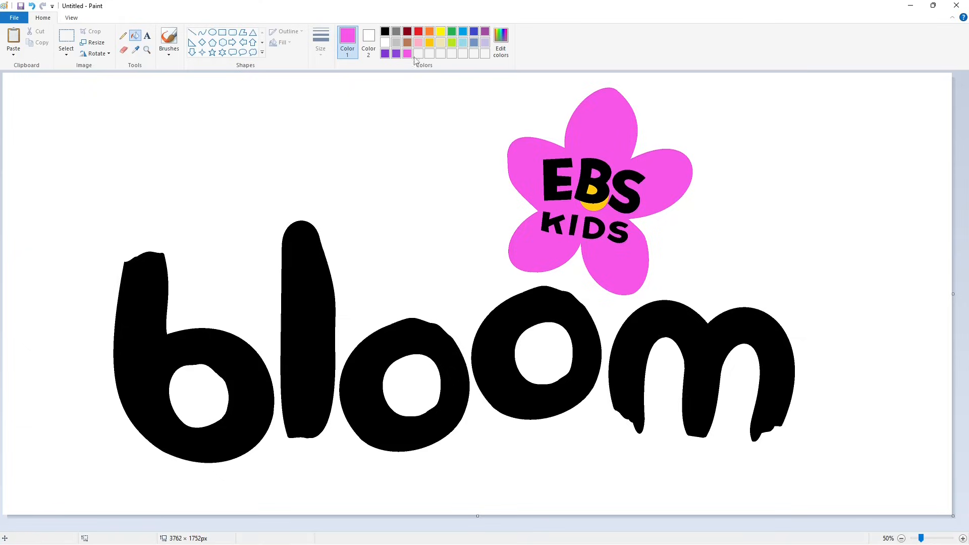
- Fill every letter of the EBS KIDS lettering with white
left_click(385, 43)
left_click(564, 169)
left_click(589, 177)
left_click(621, 188)
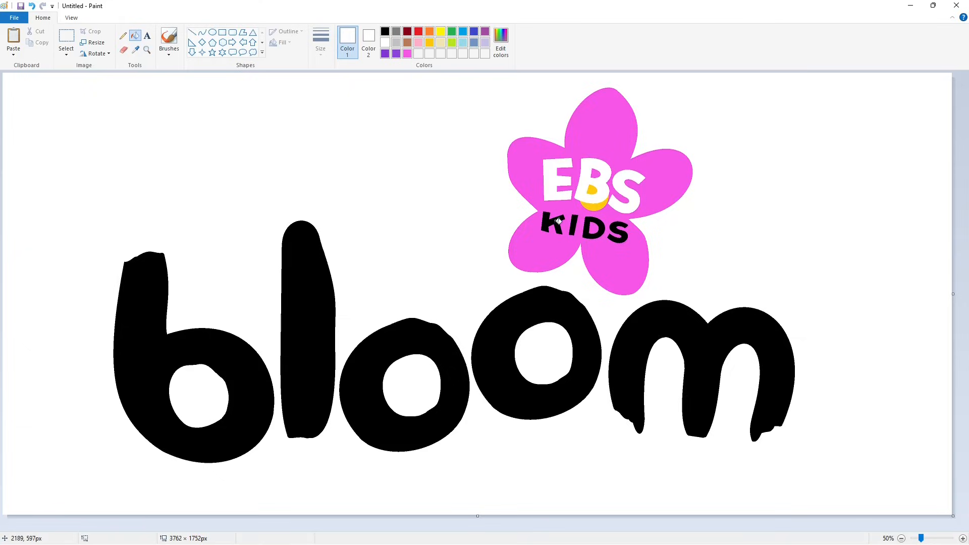
left_click(559, 222)
left_click(574, 227)
left_click(595, 230)
left_click(617, 233)
- Fill all five letters of the word "bloom" with the second custom purple
left_click(397, 54)
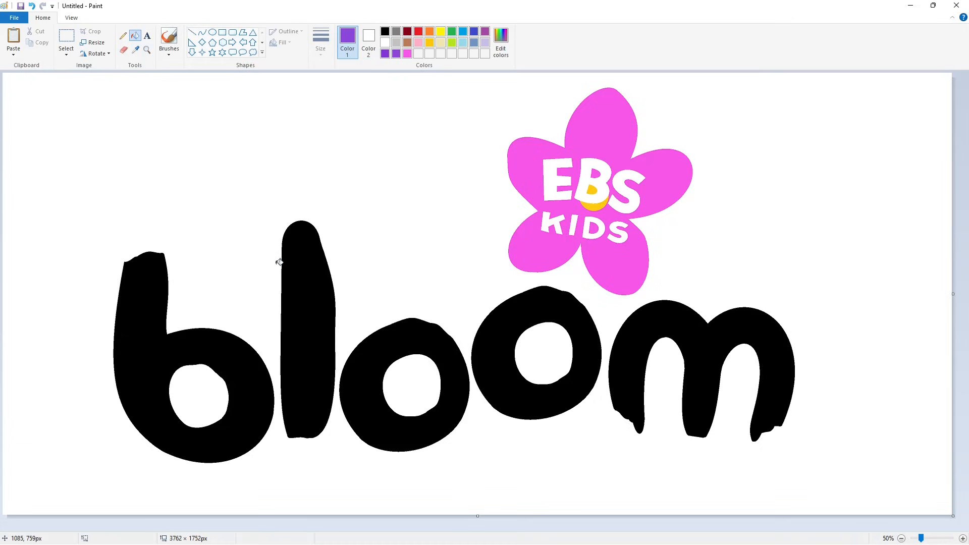
left_click(247, 350)
left_click(289, 339)
left_click(362, 365)
left_click(480, 345)
left_click(632, 359)
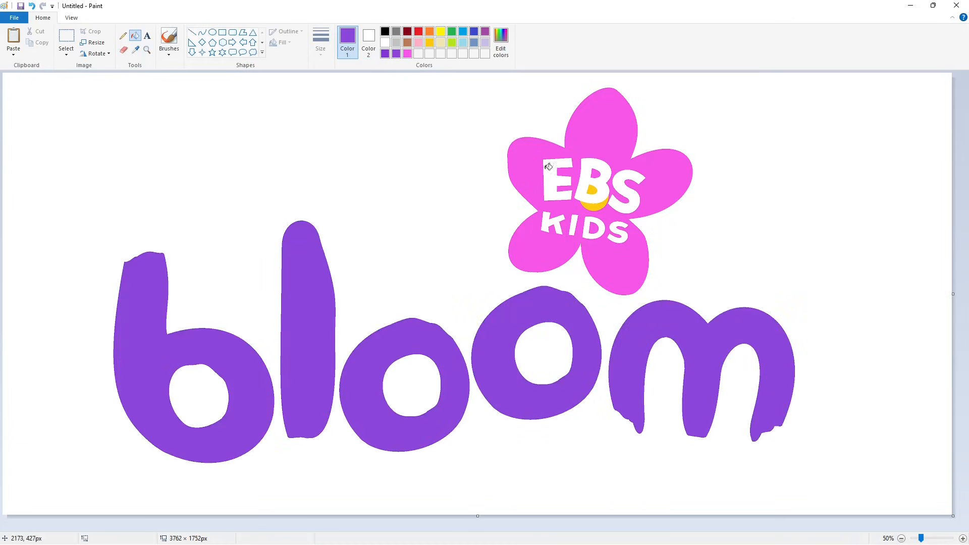